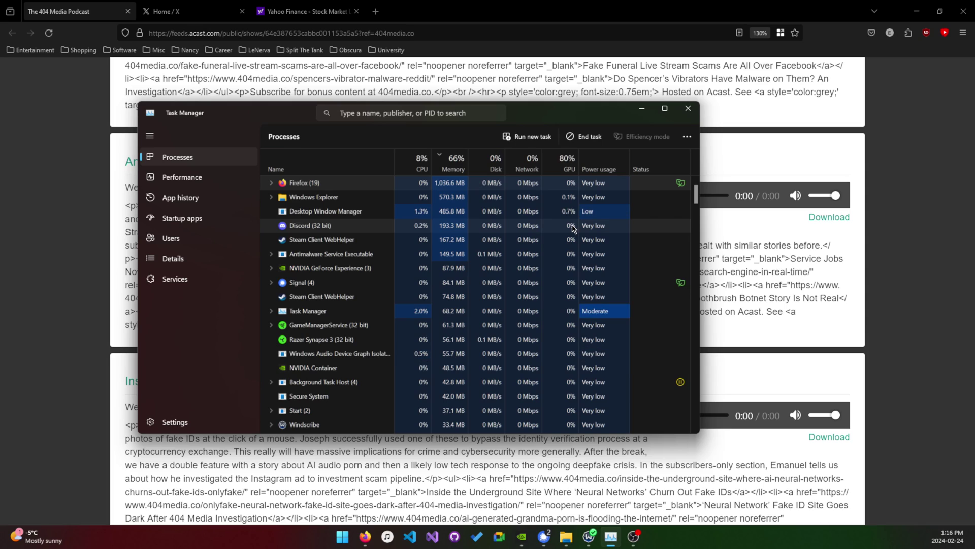
- Select Firefox in Task Manager and note its roughly 1,075 MB memory use, then return to Firefox
left_click(460, 197)
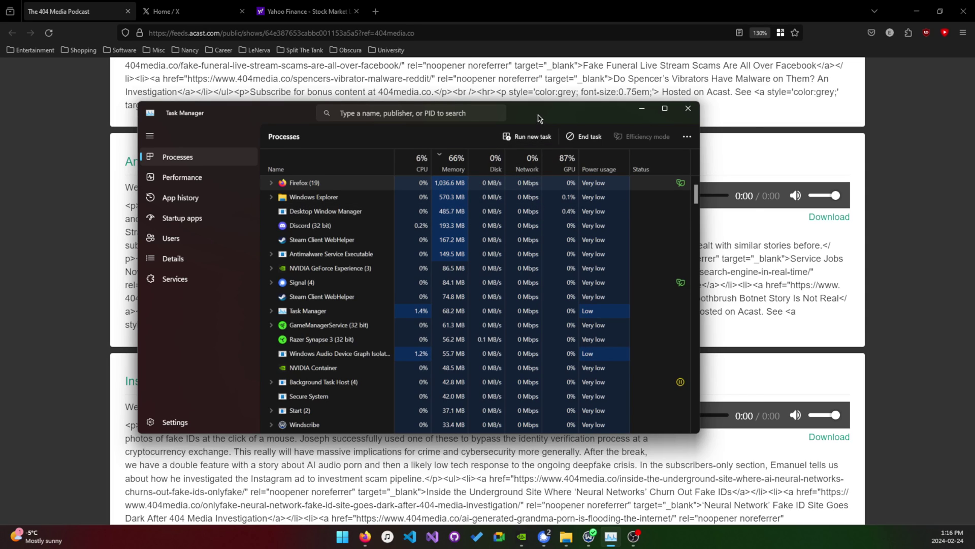
left_click_drag(460, 197, 496, 196)
left_click(495, 189)
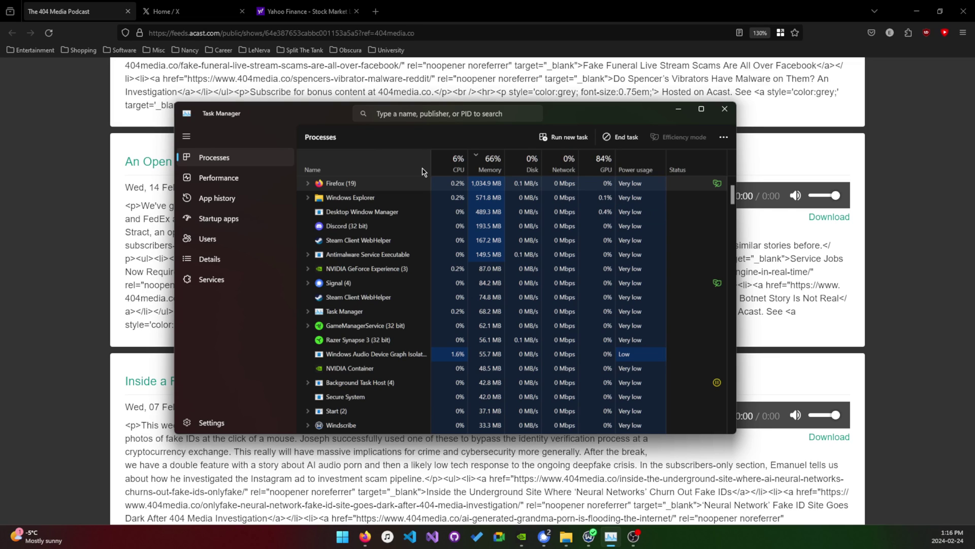
key("alt+Tab")
key("alt+Tab")
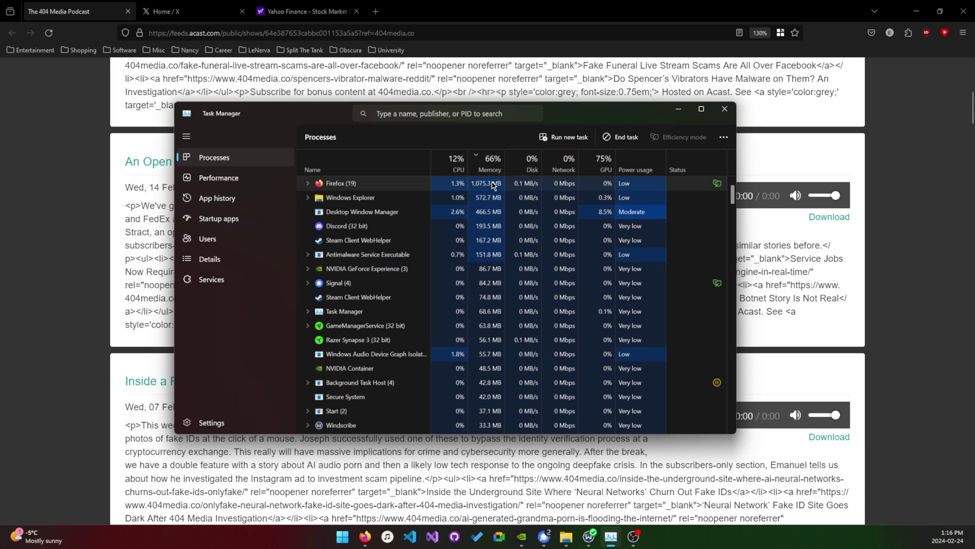
key("alt+Tab")
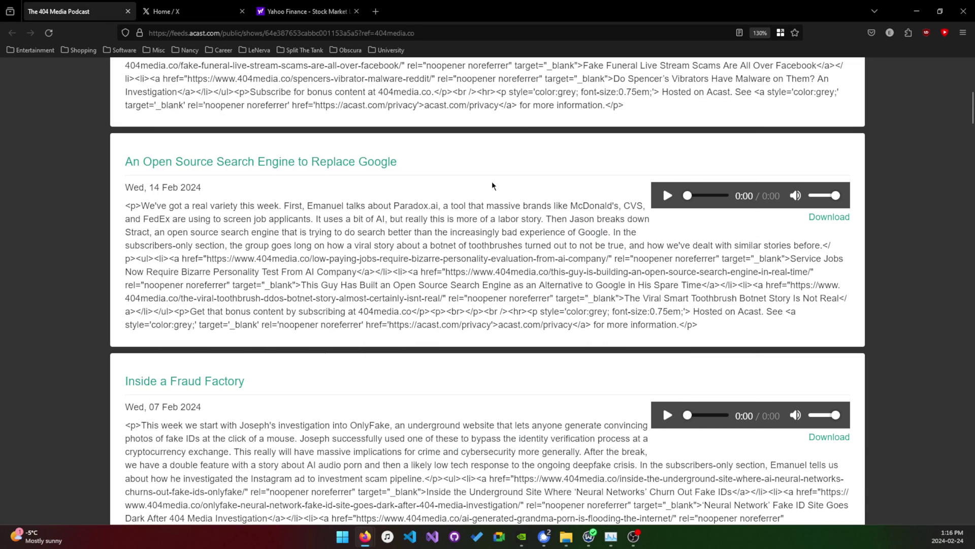
- Open Firefox's Process Manager (about:processes) through the More tools menu
key("shift+Escape")
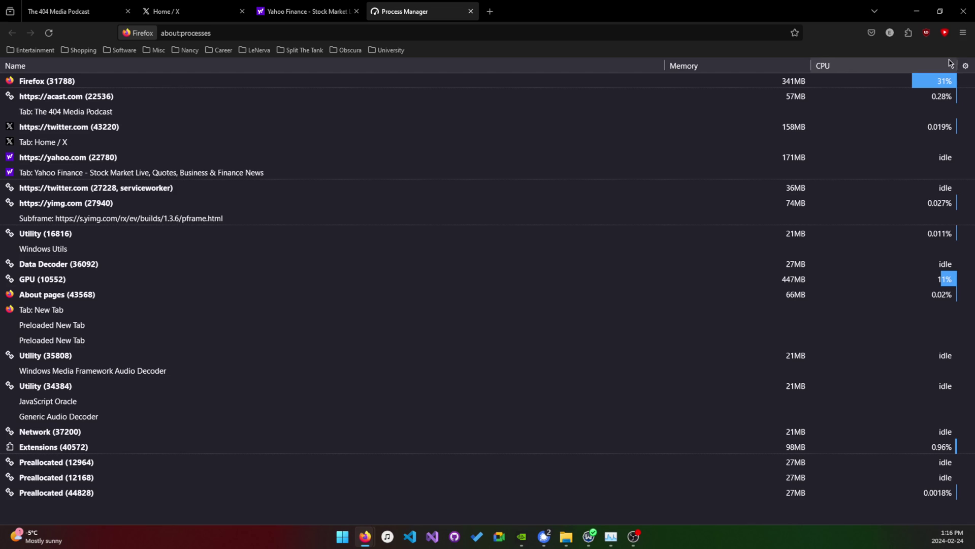
left_click(964, 33)
left_click(964, 33)
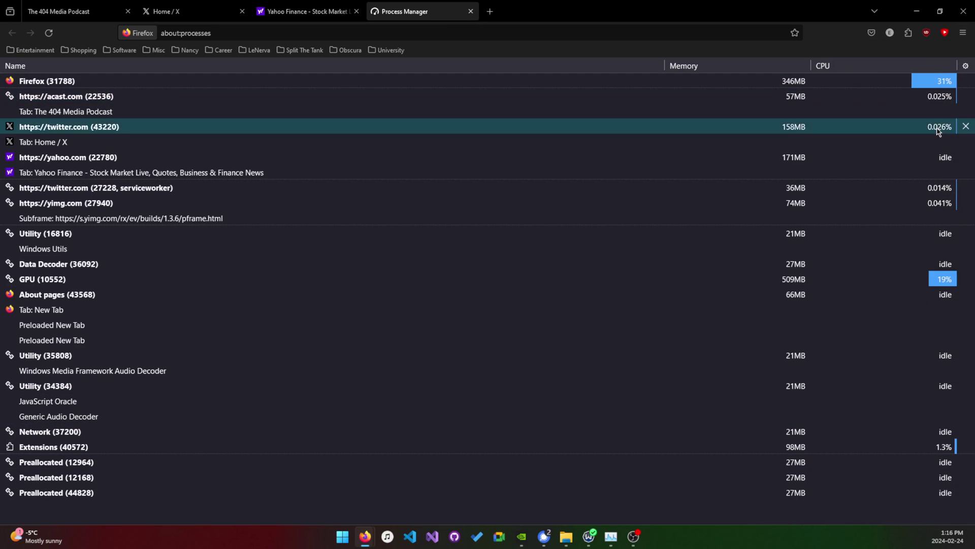
left_click(964, 33)
left_click(876, 314)
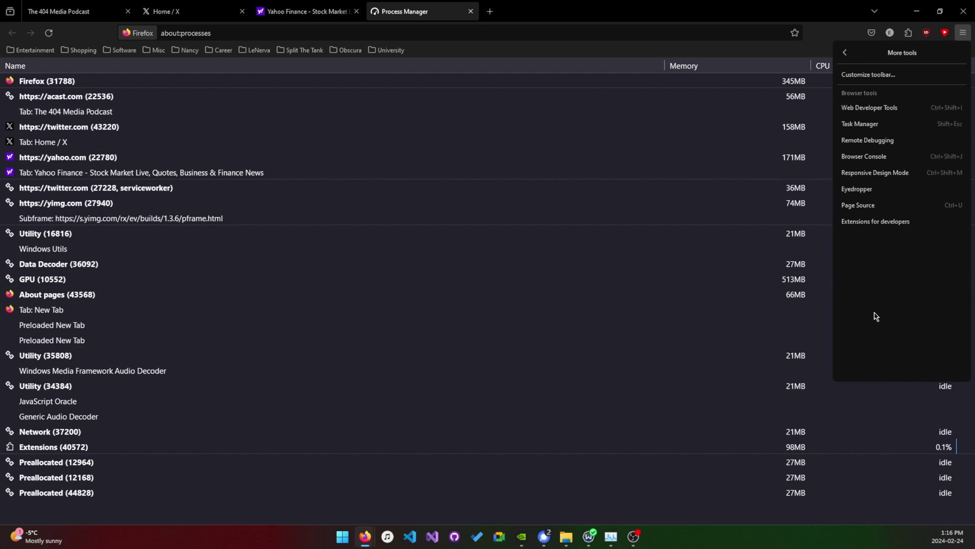
left_click(865, 125)
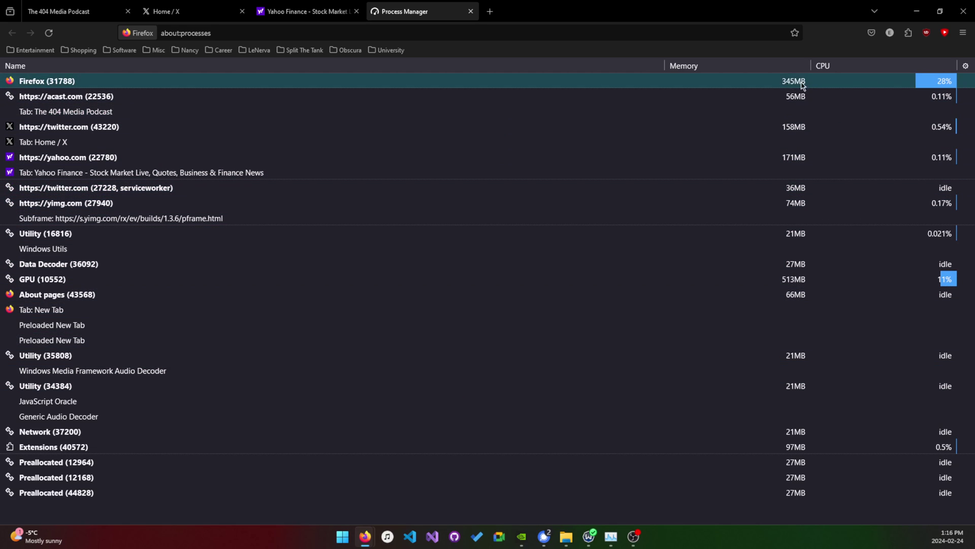
- Sort processes by memory, largest first, and inspect the GPU, Firefox, yahoo.com and Extensions entries
left_click(753, 70)
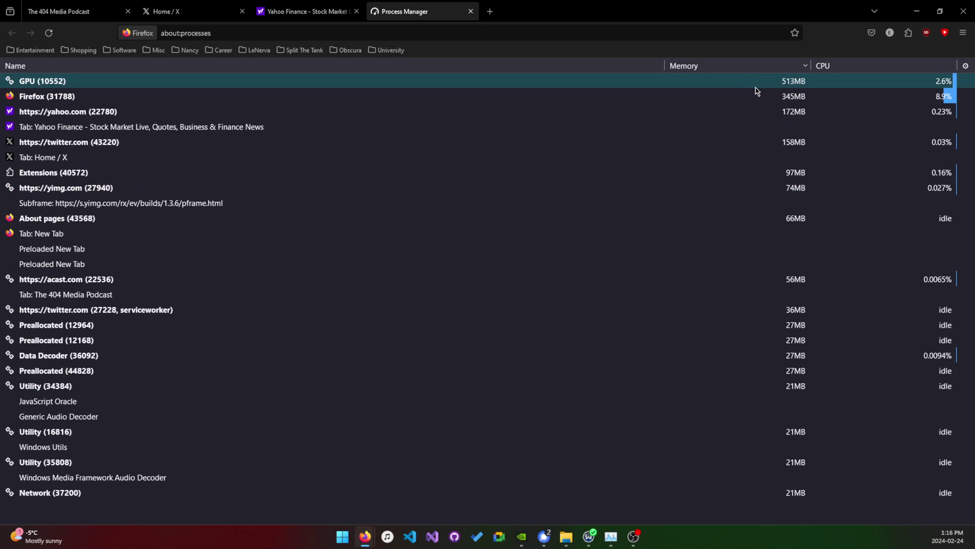
left_click(756, 87)
left_click(688, 100)
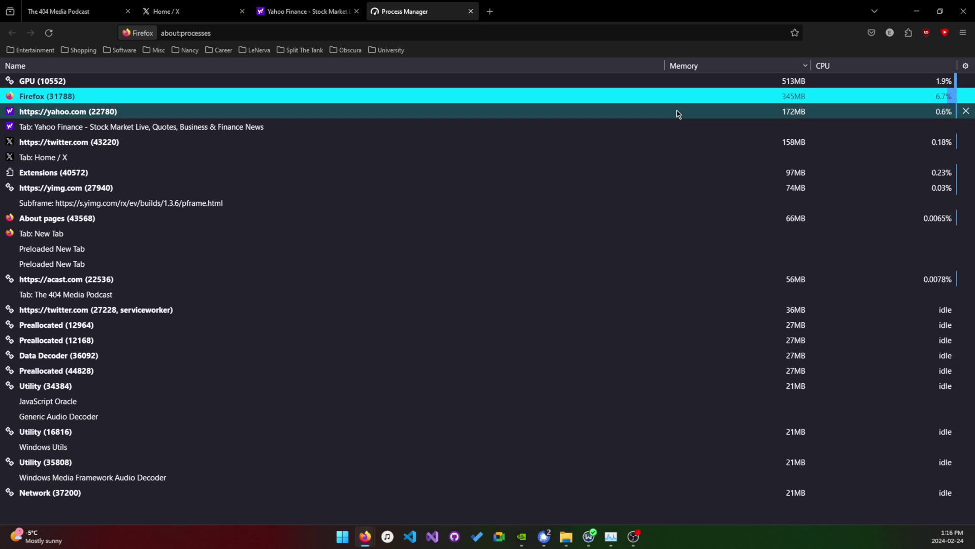
left_click(639, 79)
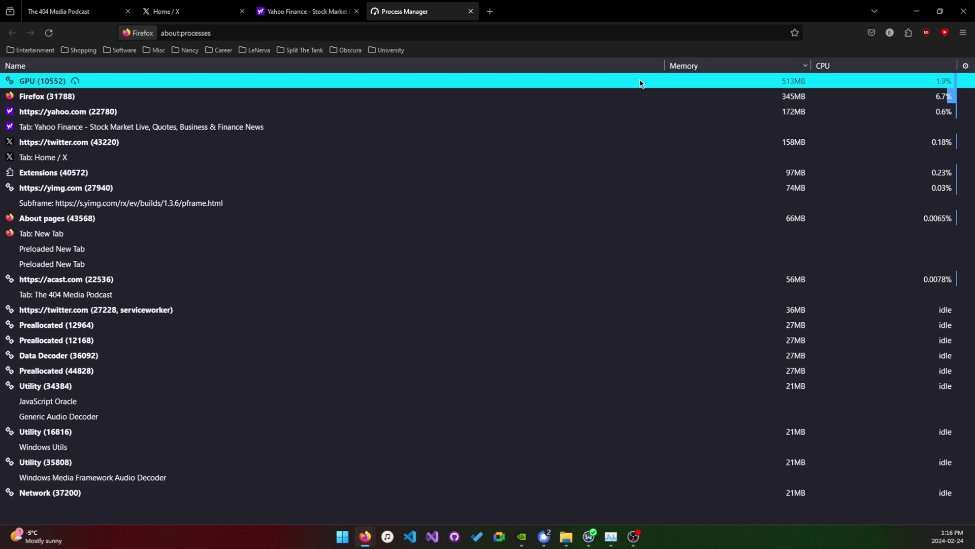
left_click(494, 98)
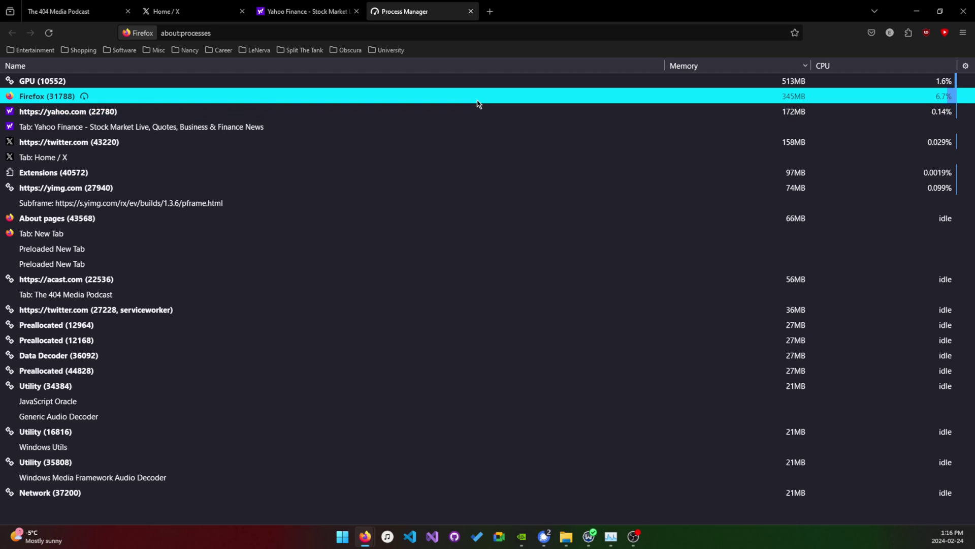
left_click(457, 112)
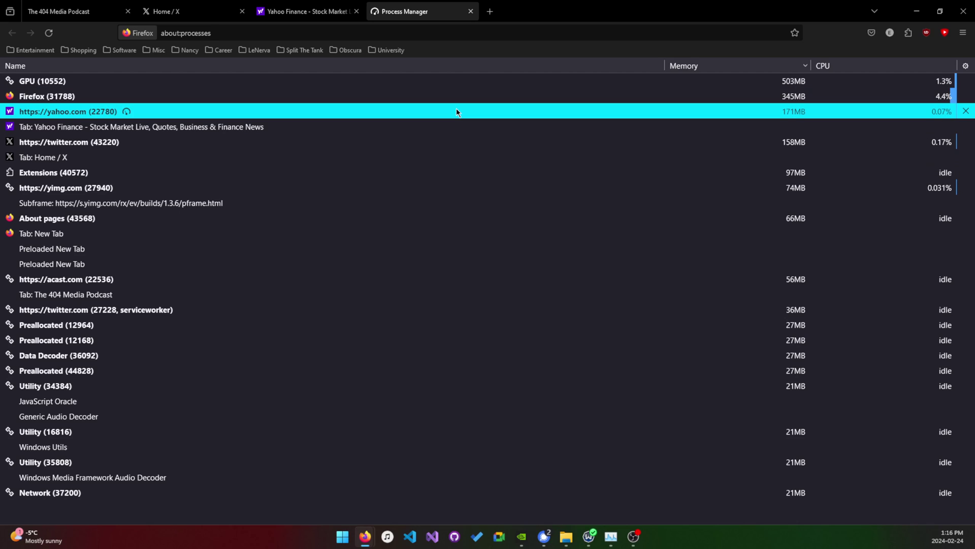
left_click(449, 126)
left_click(449, 156)
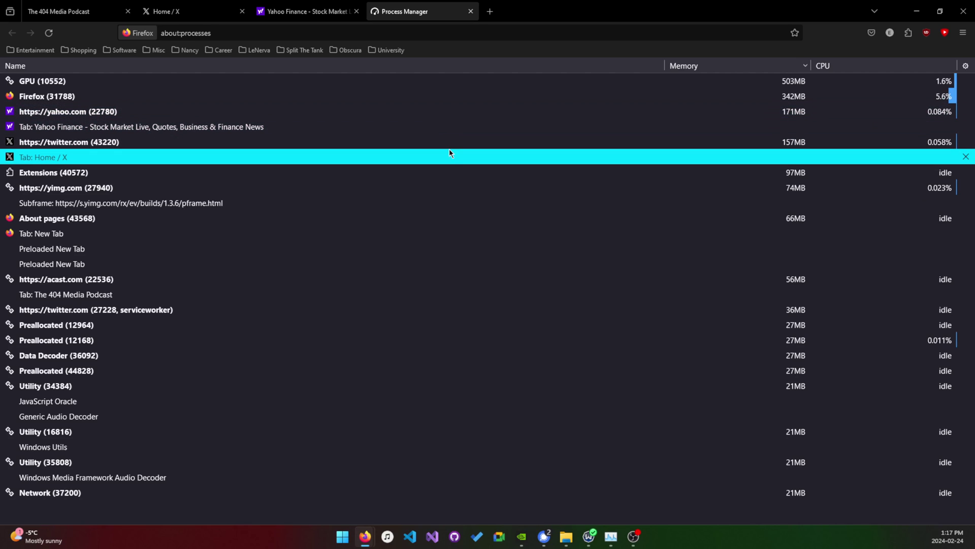
left_click(461, 174)
left_click(447, 125)
left_click(457, 112)
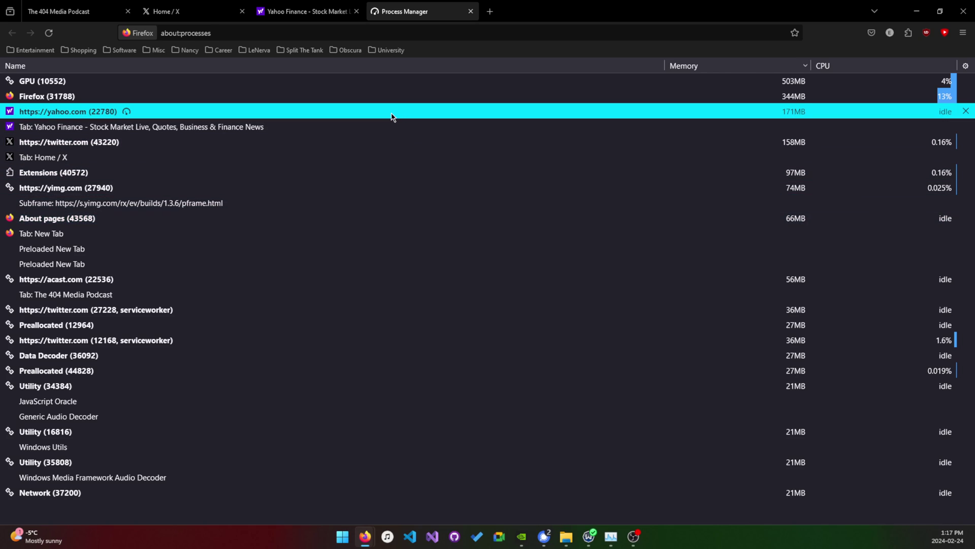
left_click(385, 175)
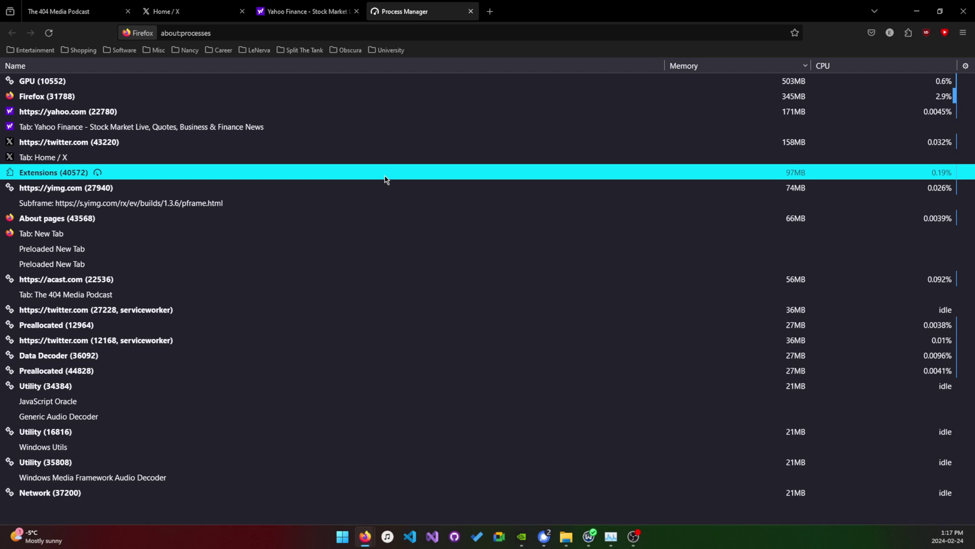
left_click(361, 118)
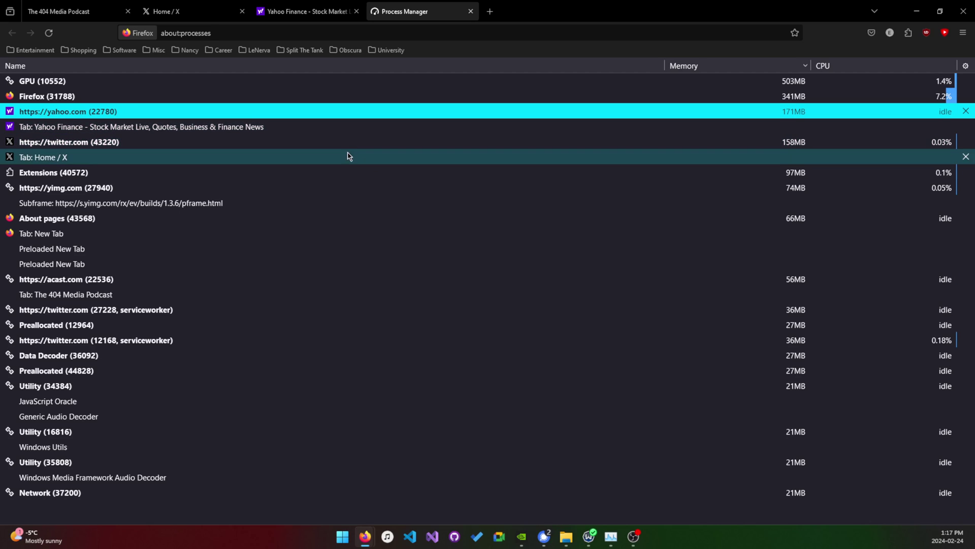
left_click(335, 172)
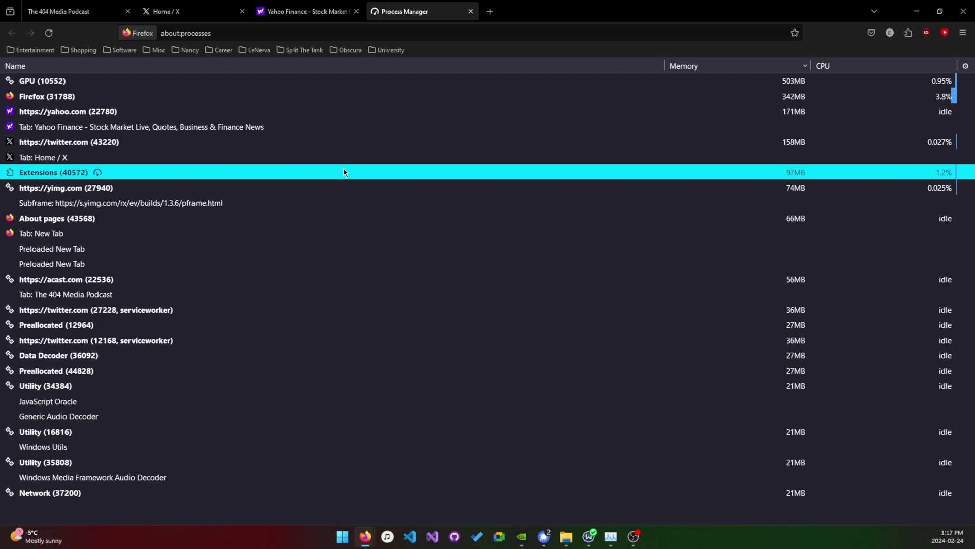
left_click(50, 172)
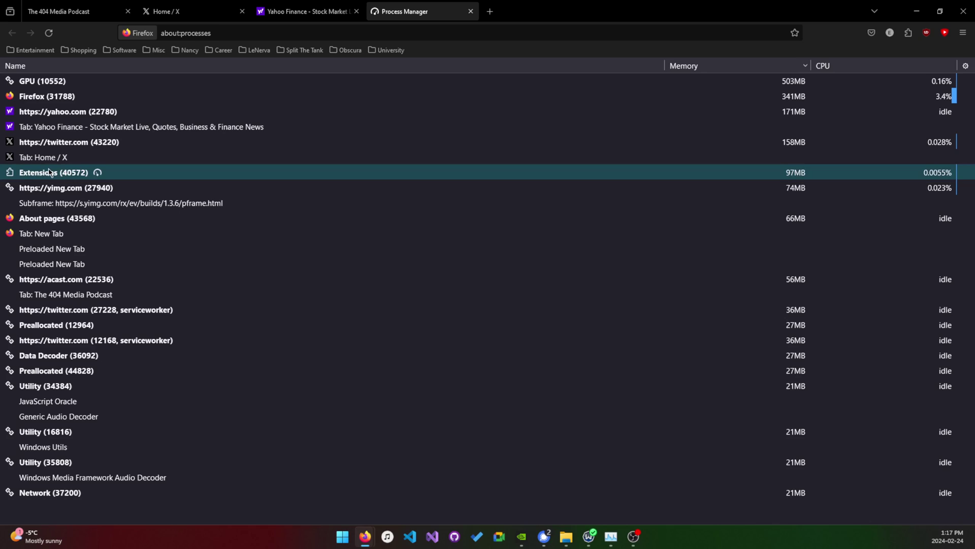
left_click(44, 176)
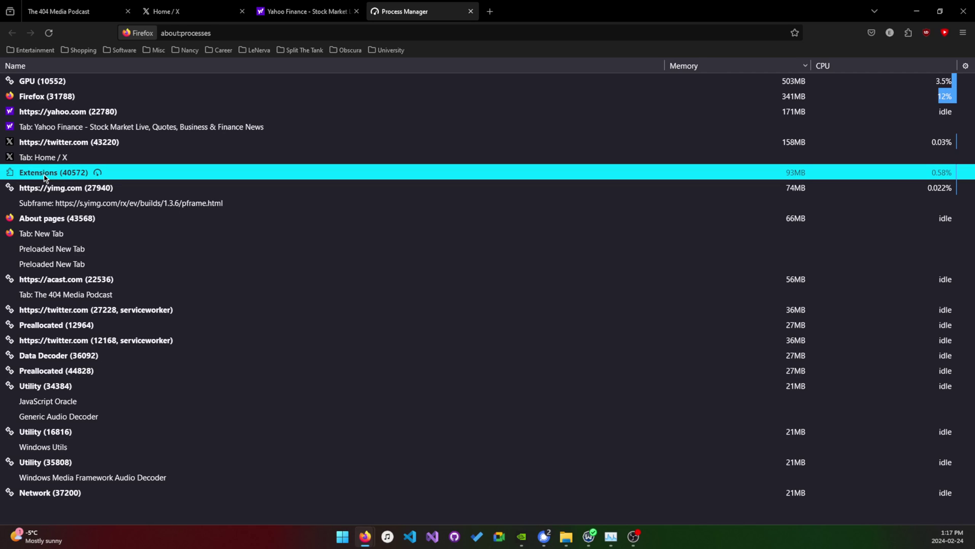
left_click(45, 175)
left_click(53, 186)
left_click(48, 176)
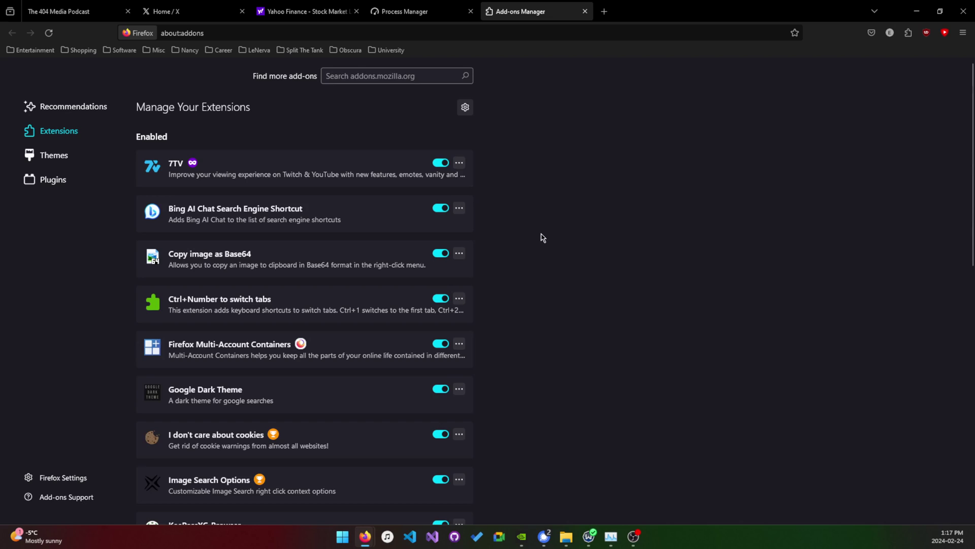
scroll(381, 272, "down", 15)
scroll(496, 335, "up", 15)
key("ctrl+w")
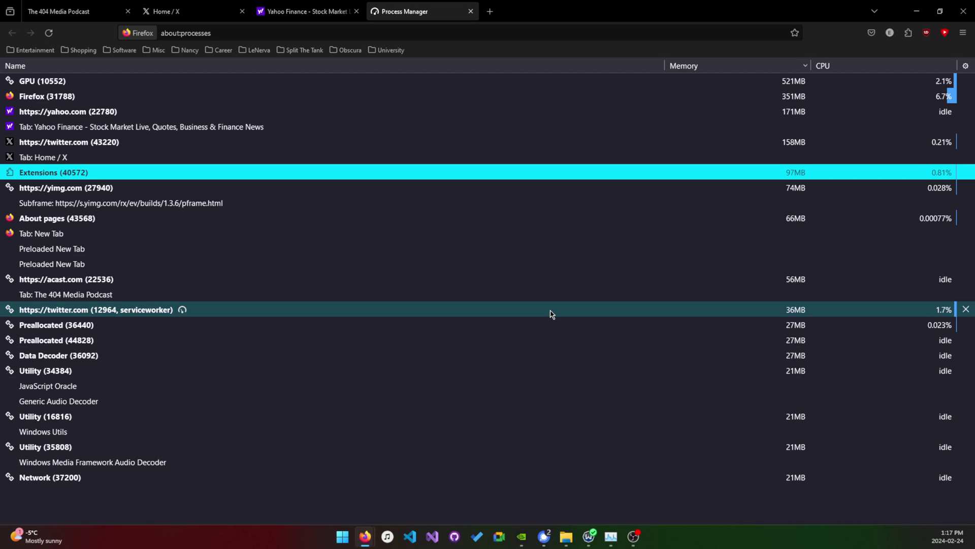
- Load about:memory in a new tab
key("ctrl+t")
type("a")
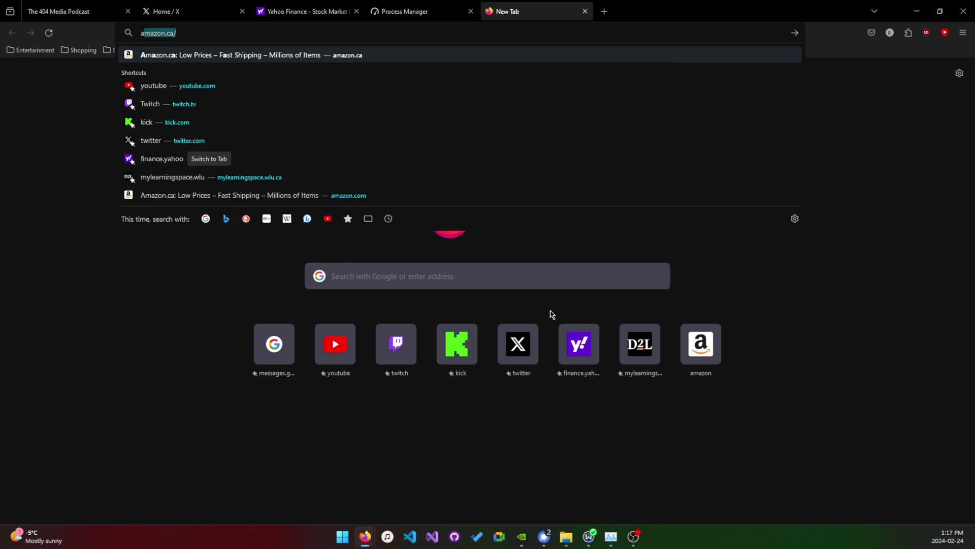
type("bout:memor")
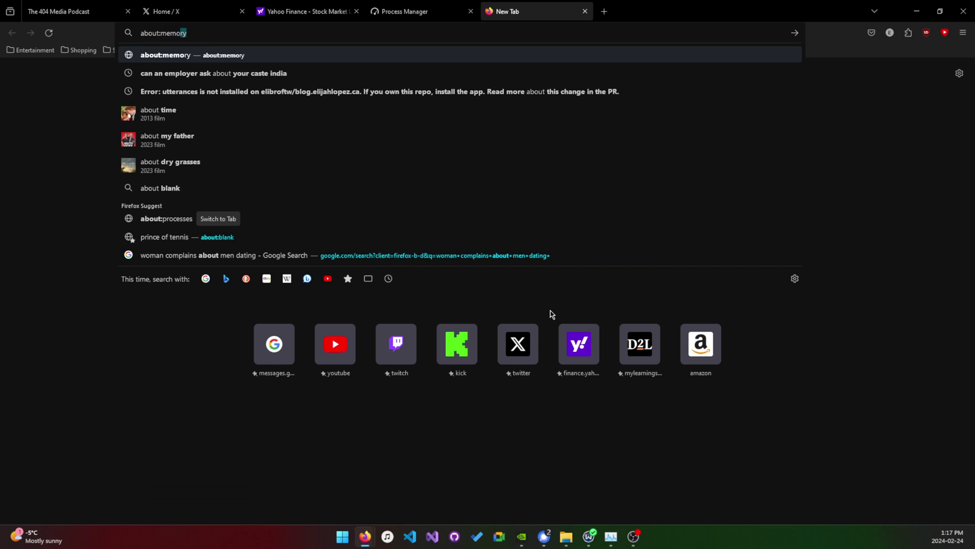
key("Return")
- Compare with Task Manager, then measure memory for all processes (Main Process 292.88 MB explicit)
key("ctrl+shift+Escape")
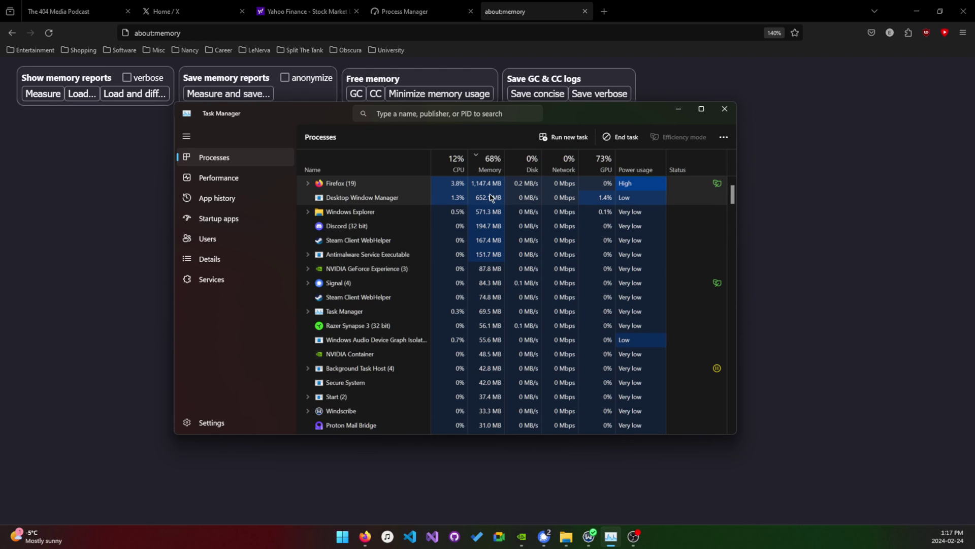
key("alt+Tab")
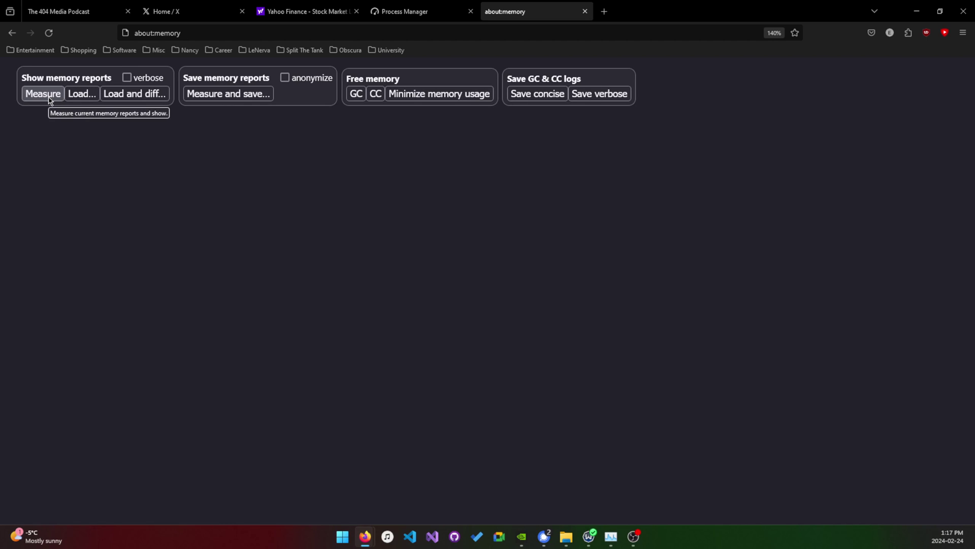
key("alt+Tab")
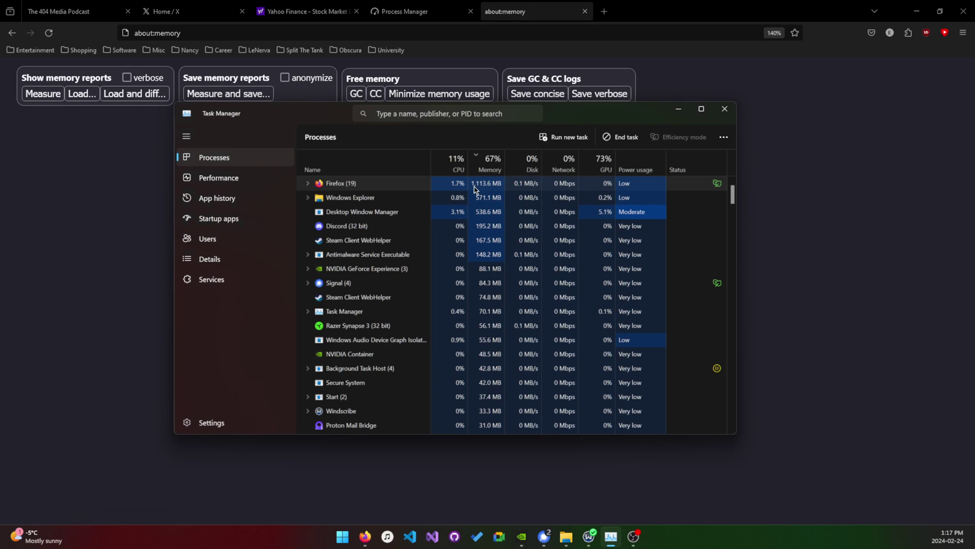
key("alt+Tab")
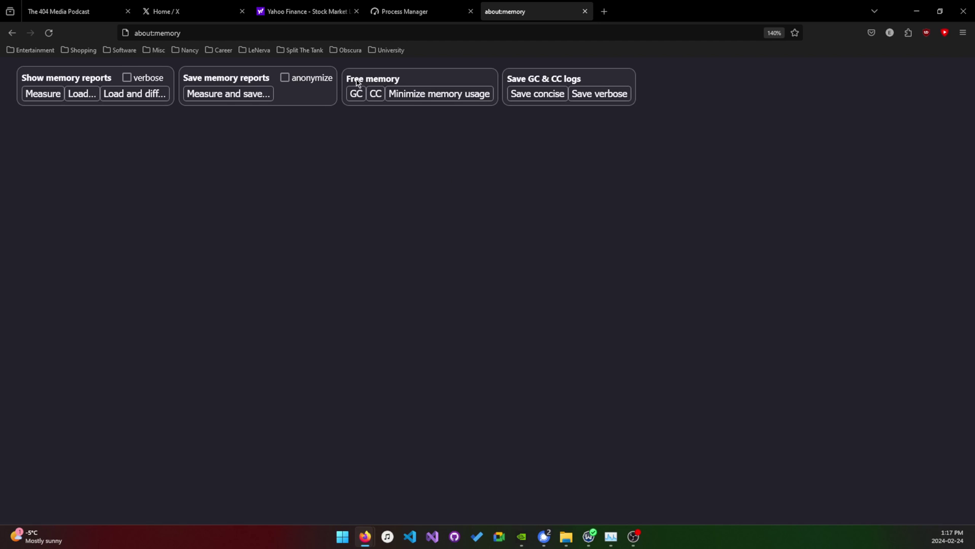
left_click(43, 93)
key("alt+Tab")
key("alt+Tab")
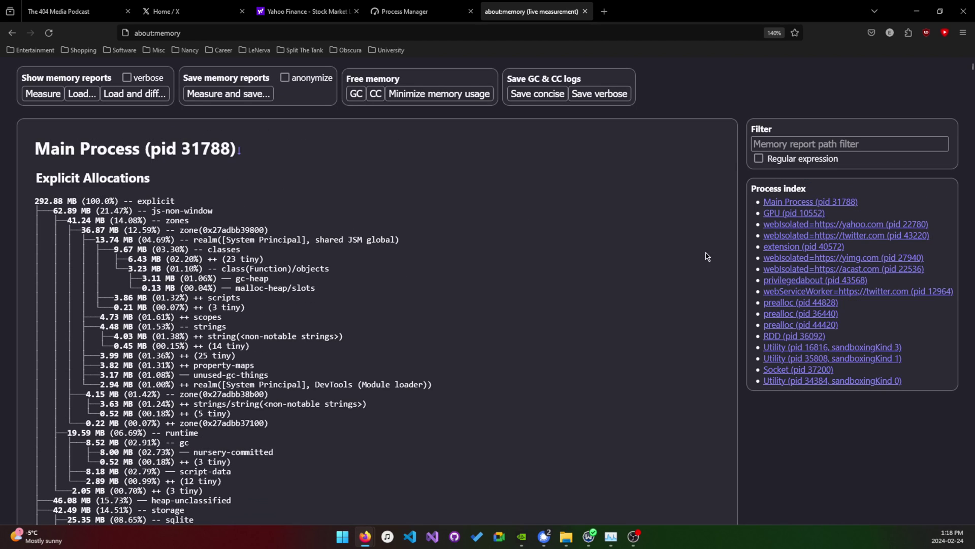
- Jump to the extension process (pid 40572) report showing 71.78 MB explicit allocations
left_click(792, 249)
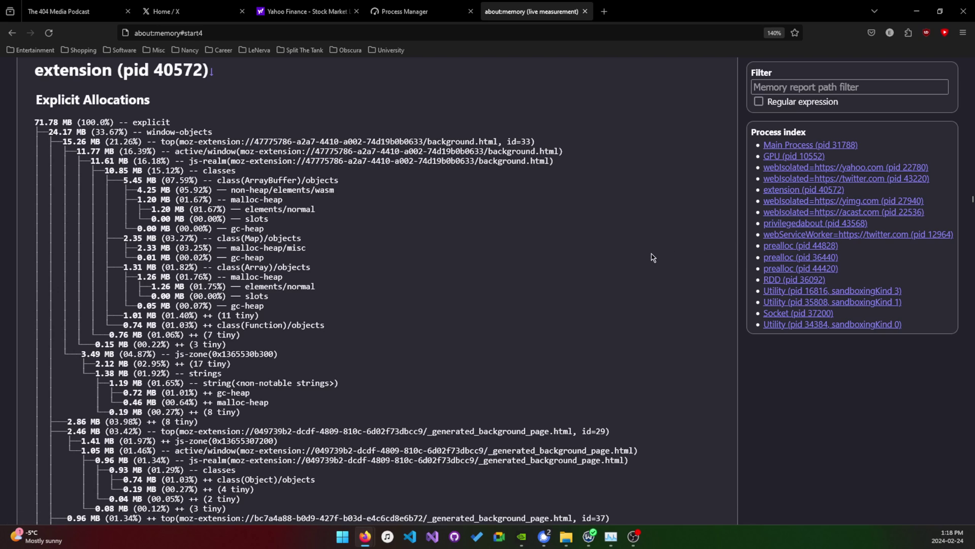
scroll(102, 137, "down", 3)
scroll(153, 140, "up", 3)
- Collapse the 15.26 MB and 2.46 MB background pages and the 22.30 MB js-non-window entry
left_click_drag(176, 142, 264, 147)
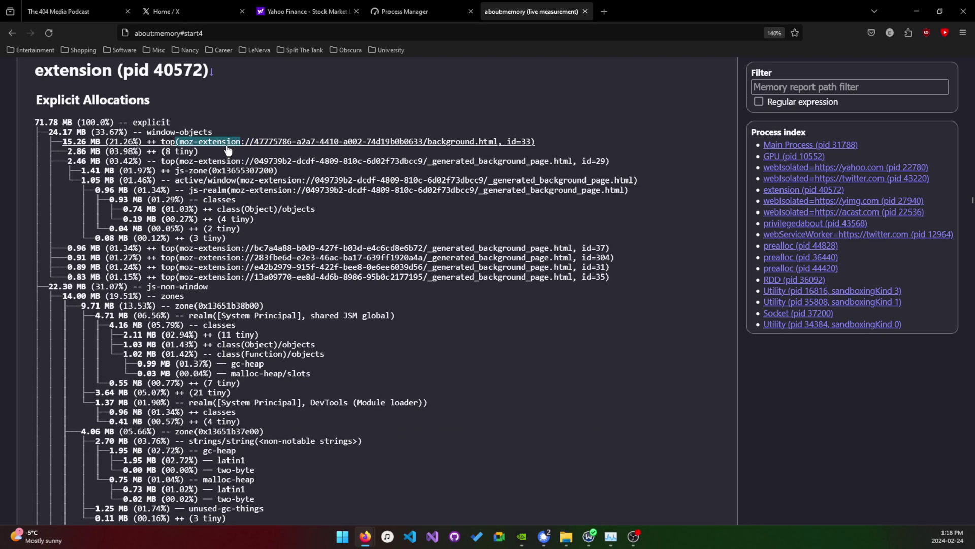
left_click(89, 143)
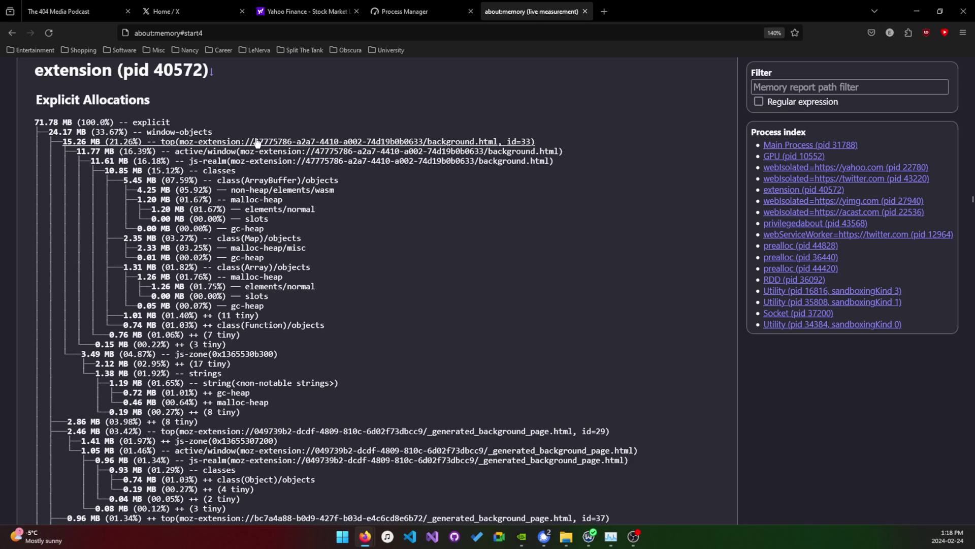
left_click(186, 145)
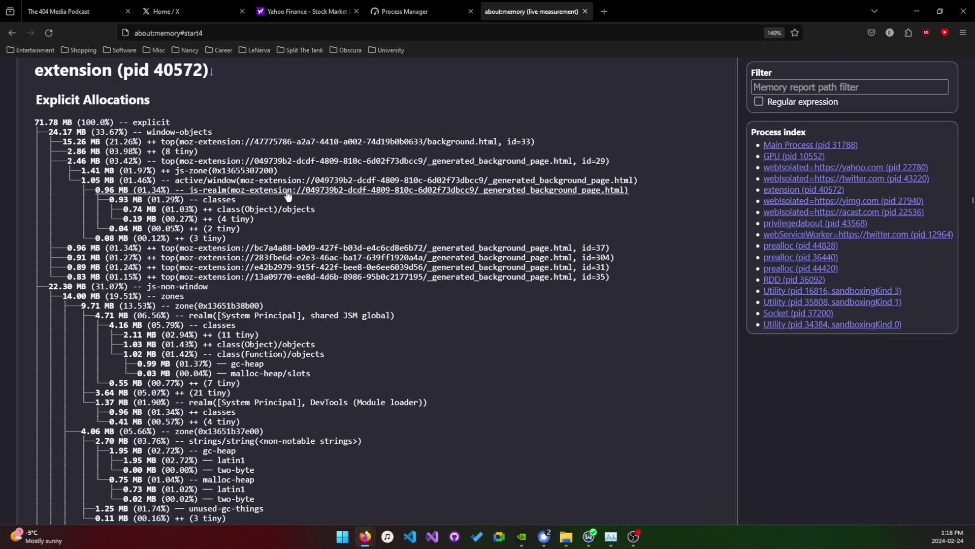
left_click(256, 161)
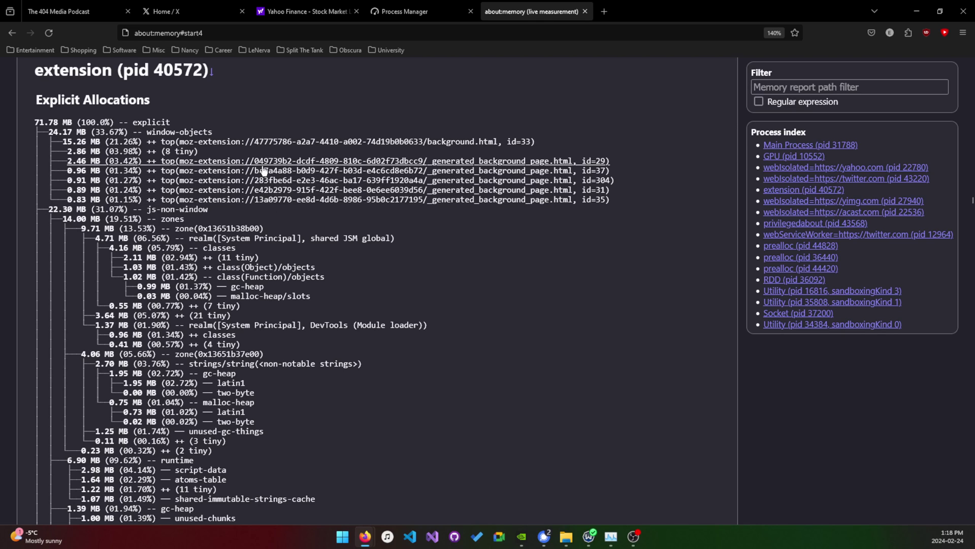
scroll(117, 291, "down", 6)
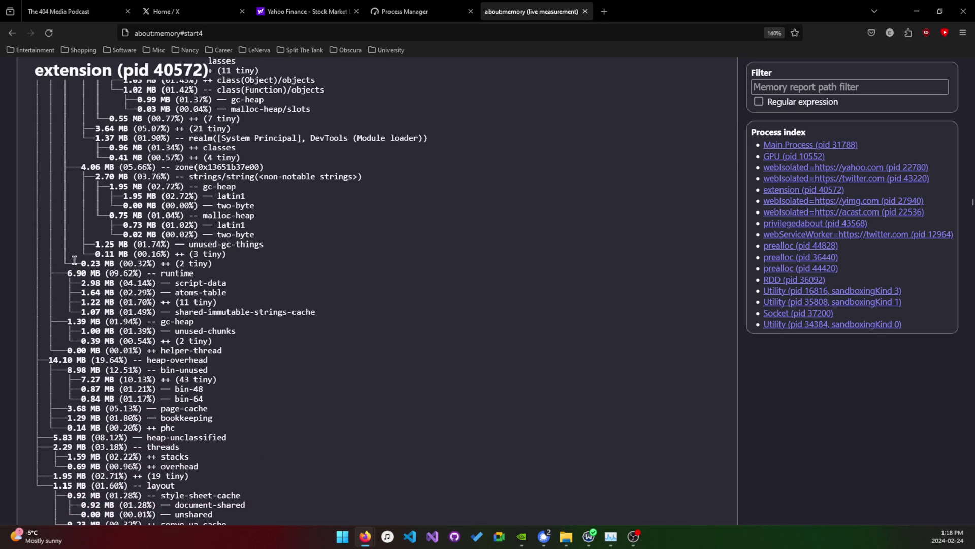
scroll(117, 291, "up", 8)
scroll(79, 198, "down", 2)
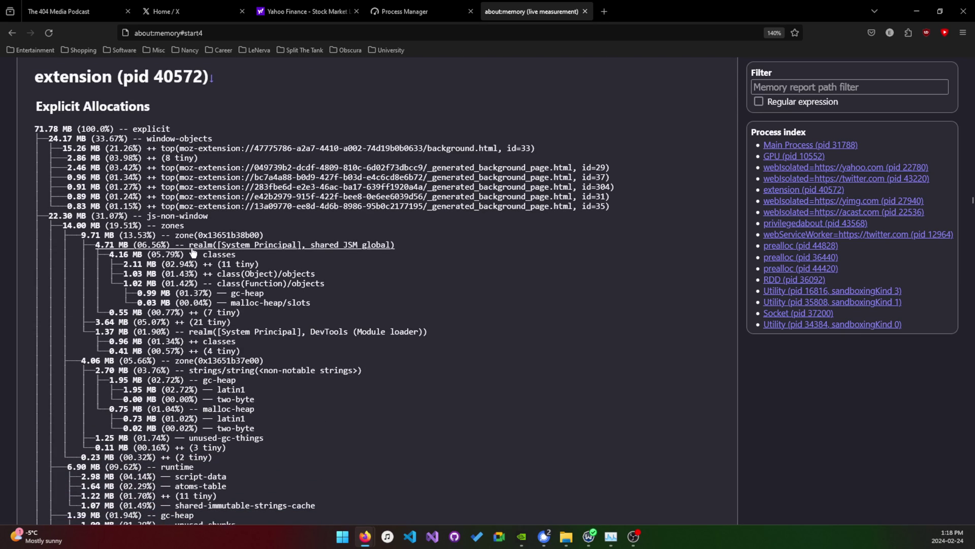
left_click(113, 209)
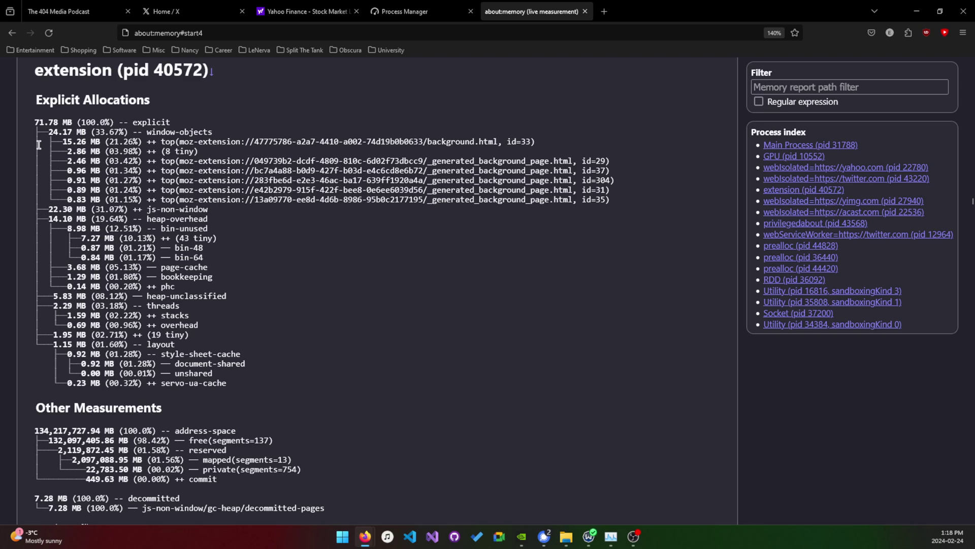
- Select UUID 47775786-a2a7-4410-a002-74d19b0b0633 on the 15.26 MB moz-extension line for copying
left_click_drag(39, 145, 47, 171)
left_click(47, 171)
left_click_drag(46, 144, 581, 150)
left_click(580, 150)
triple_click(570, 136)
left_click(572, 140)
triple_click(562, 138)
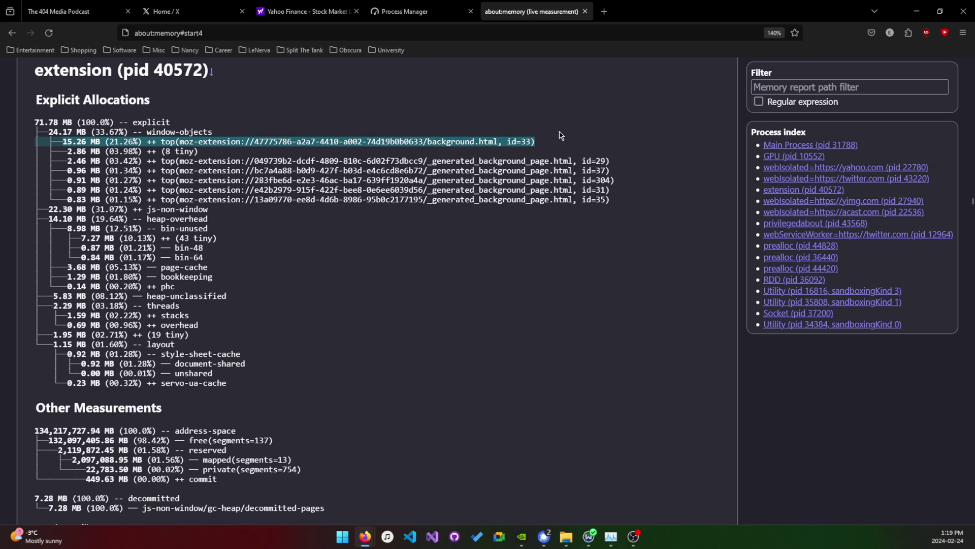
left_click(561, 140)
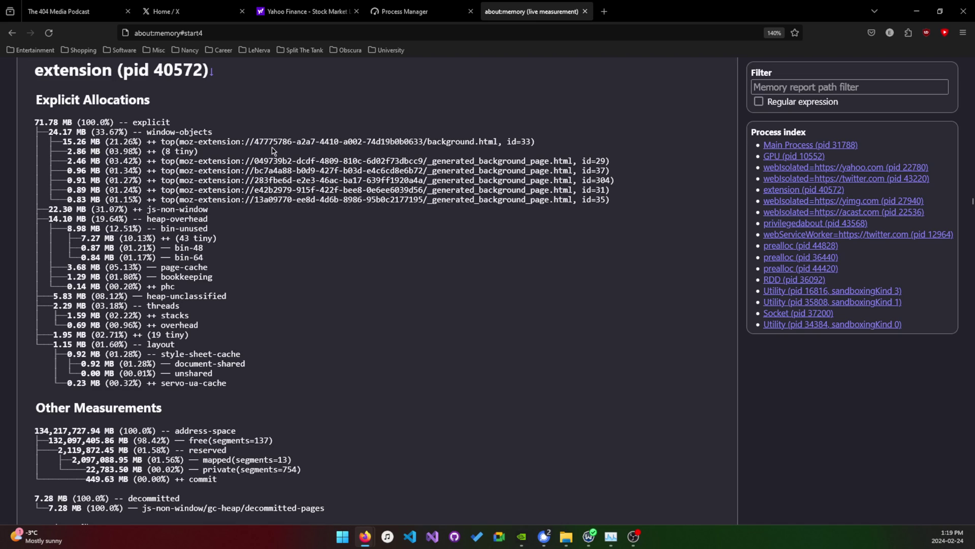
left_click_drag(243, 151, 255, 144)
left_click(255, 148)
left_click_drag(49, 141, 670, 150)
left_click(670, 151)
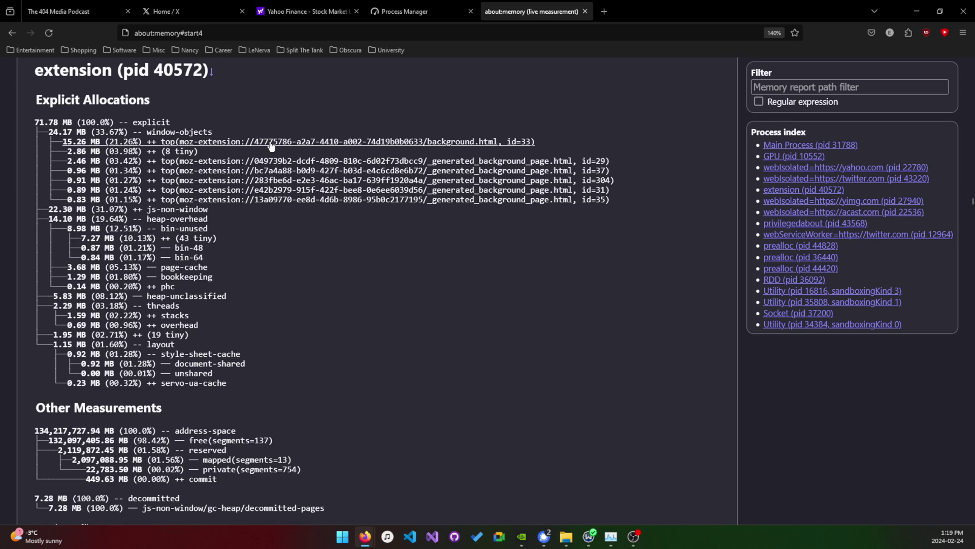
left_click_drag(254, 145, 423, 148)
key("ctrl+c")
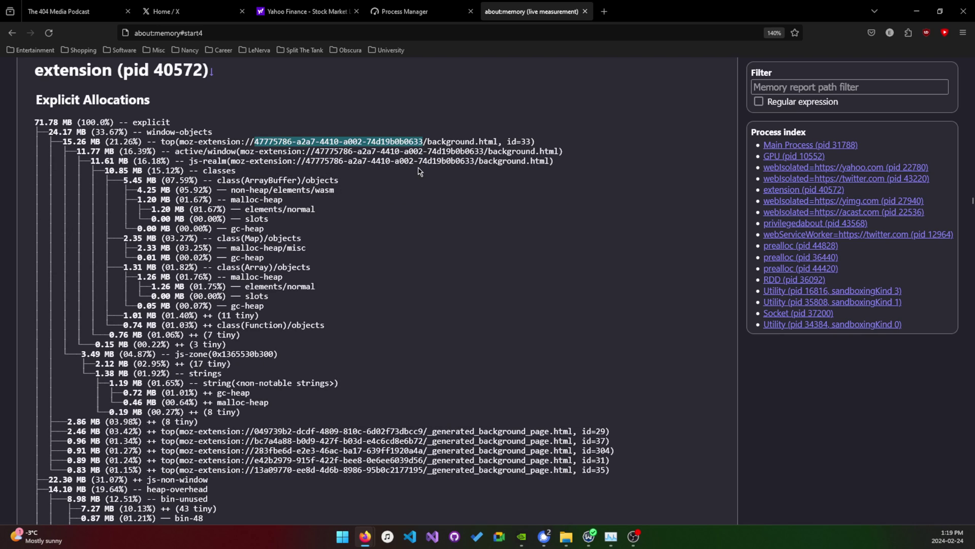
- Open about:debugging in a new tab and list This Firefox's extensions
key("ctrl+t")
type("ab")
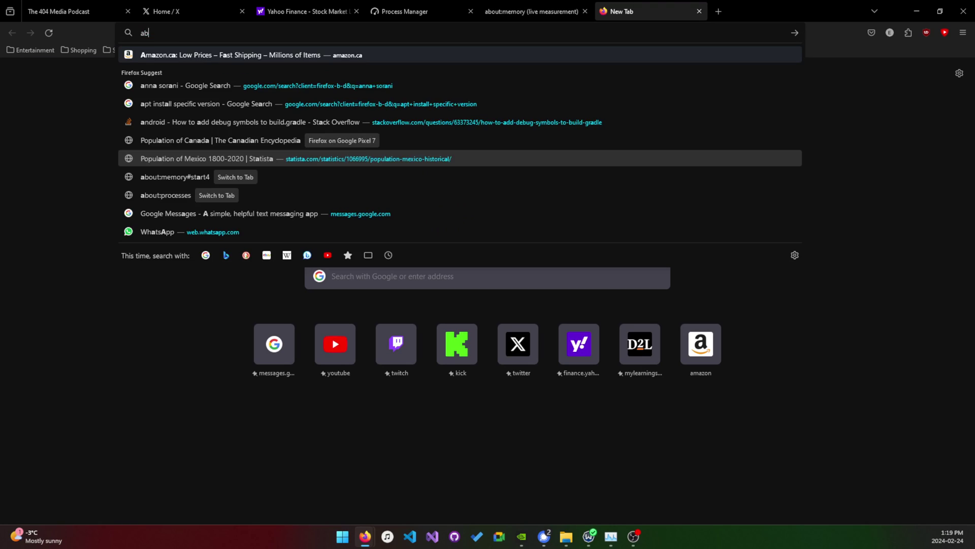
type("out:debugging#/setup")
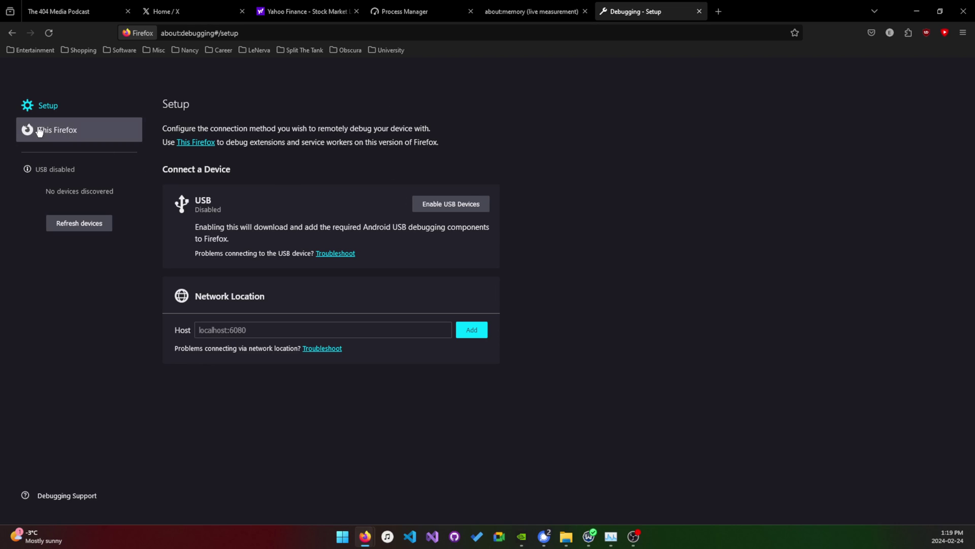
left_click(39, 131)
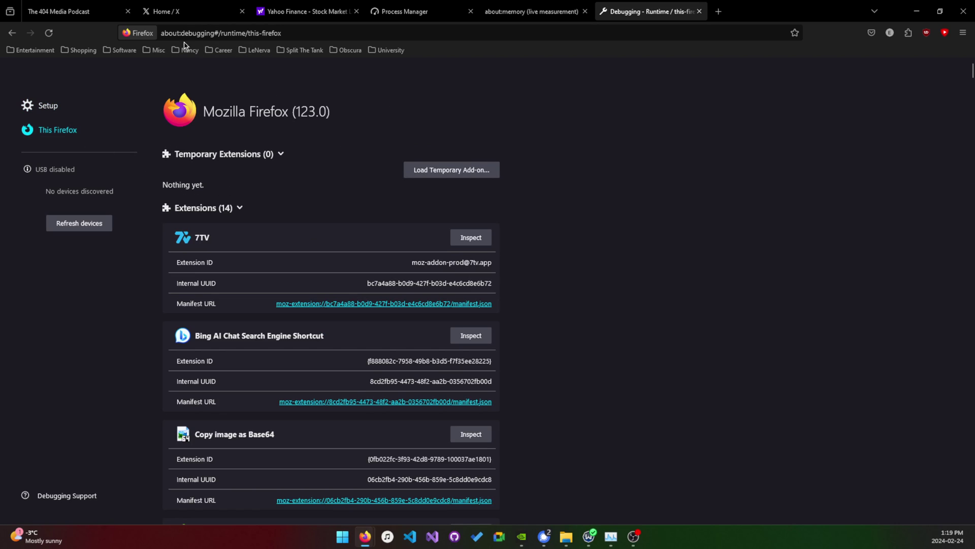
left_click(168, 33)
left_click(632, 245)
- Search the page for the copied UUID to locate uBlock Origin, then zoom to 120%
key("ctrl+f")
key("ctrl+v")
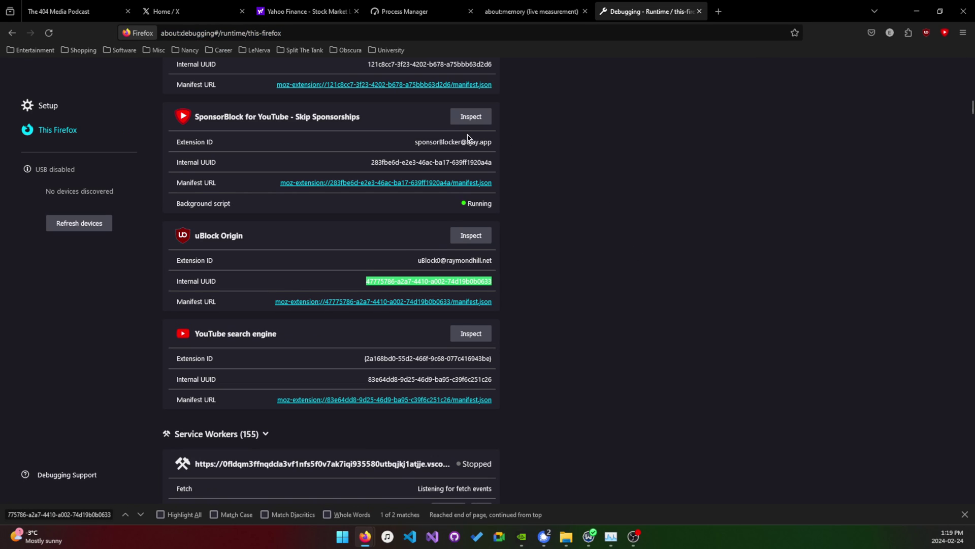
key("Escape")
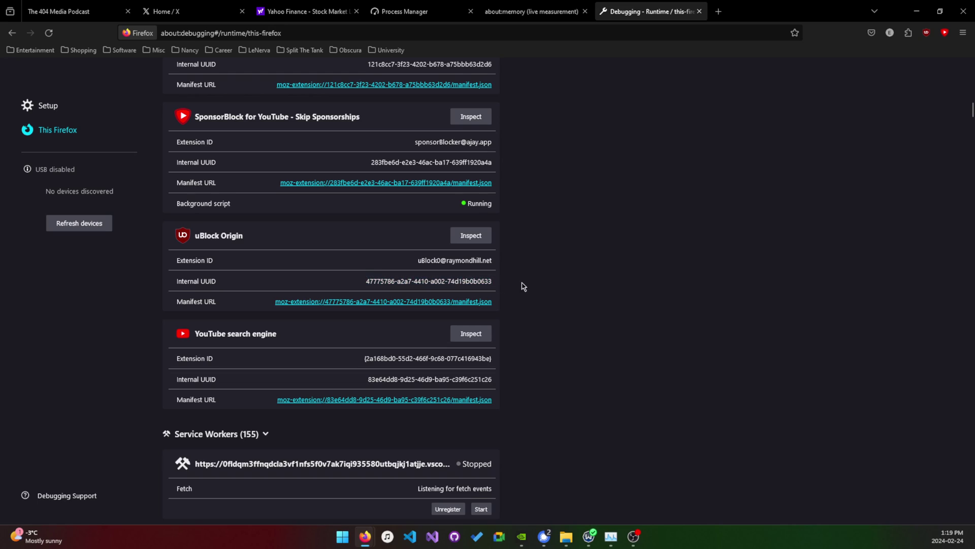
key("ctrl+f")
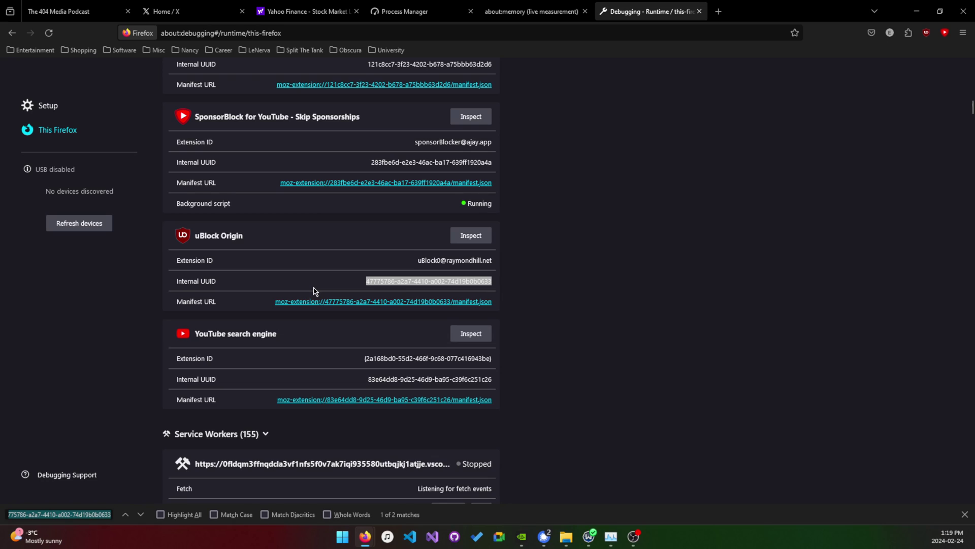
key("Escape")
left_click(313, 291)
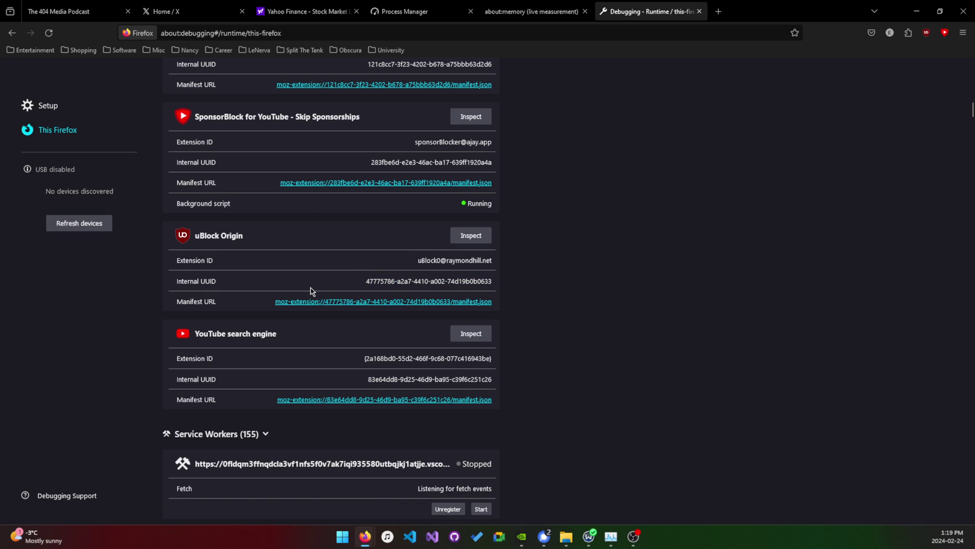
key("ctrl+plus")
key("ctrl+plus")
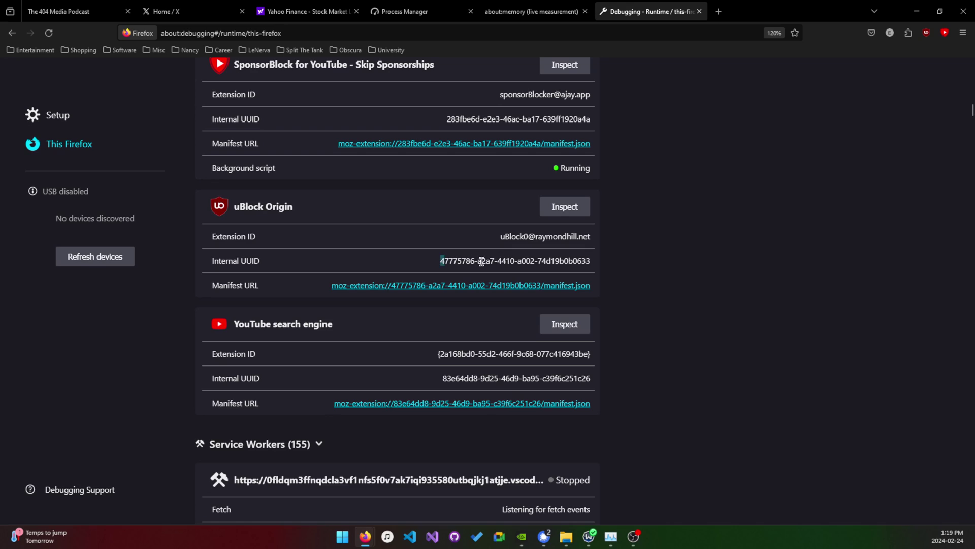
- Select and deselect uBlock Origin's UUID on the debugging page
triple_click(481, 261)
left_click(720, 268)
triple_click(309, 263)
left_click(309, 263)
left_click_drag(244, 200, 365, 217)
- Inspect uBlock Origin in Developer Tools, browse its panels, close it, and revisit its Internal UUID
left_click(568, 217)
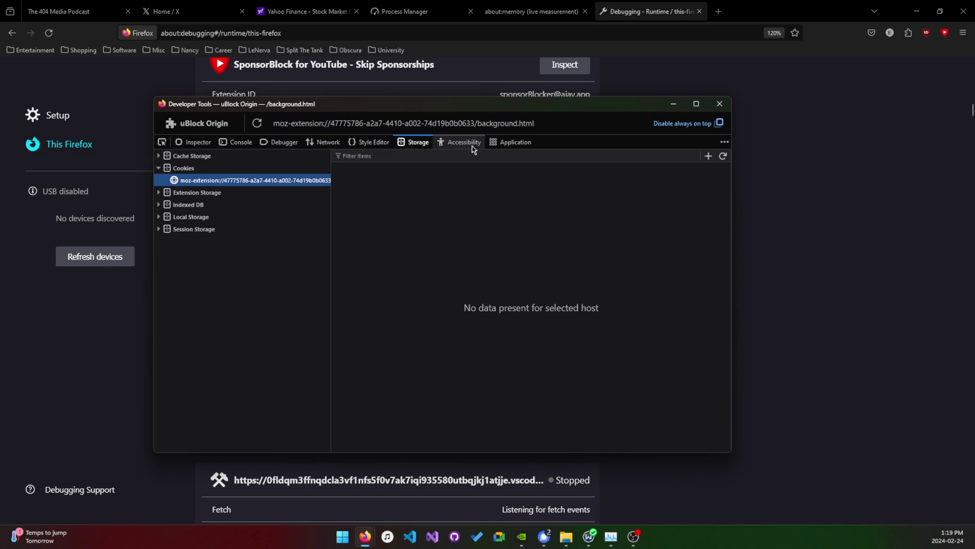
left_click(518, 143)
left_click(463, 143)
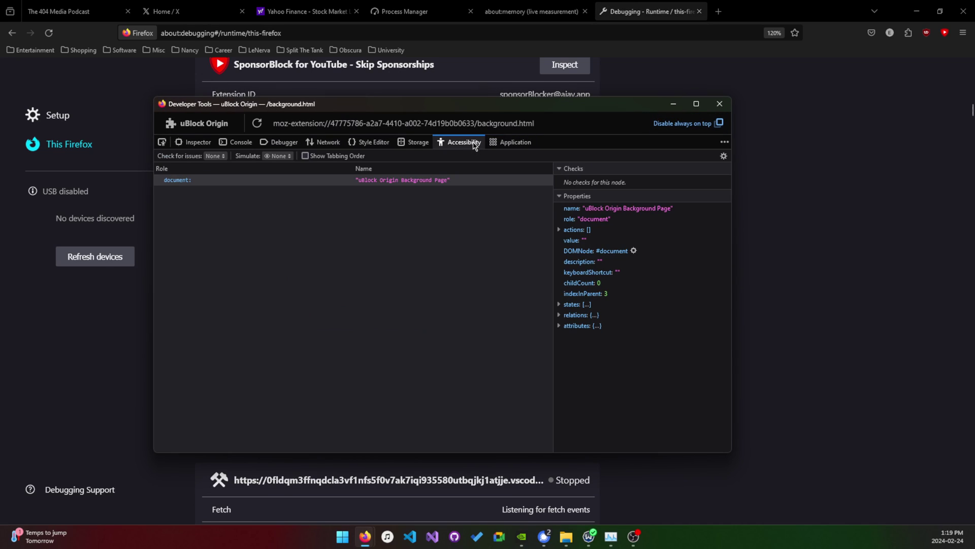
left_click(497, 144)
left_click(197, 142)
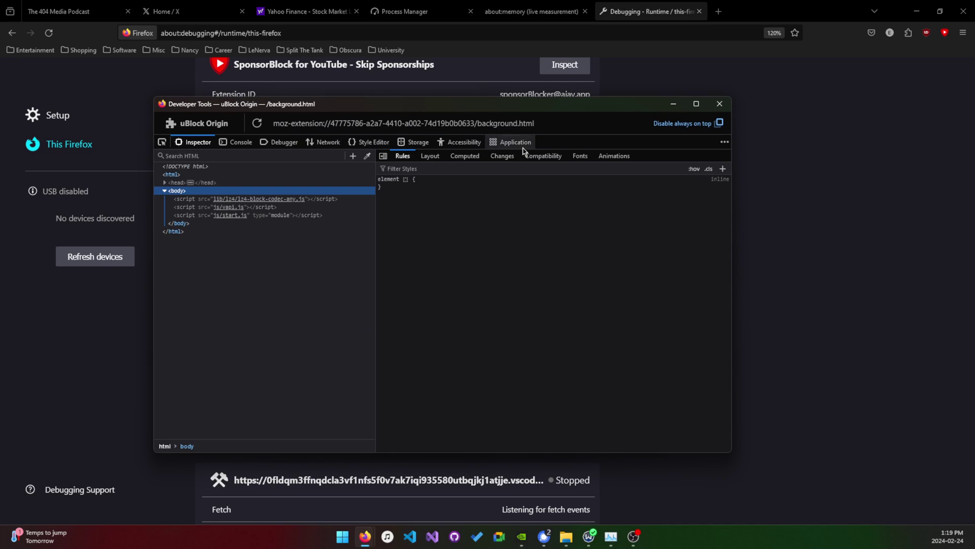
left_click(720, 103)
left_click_drag(461, 261, 385, 259)
left_click(384, 259)
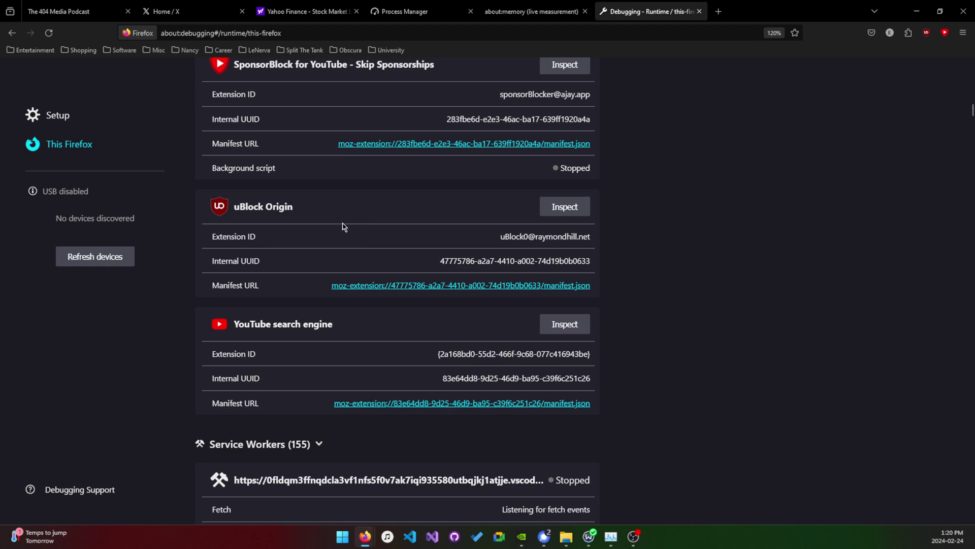
- Switch to the about:memory tab and check Firefox's memory in Task Manager
key("ctrl+shift+Tab")
scroll(506, 213, "up", 10)
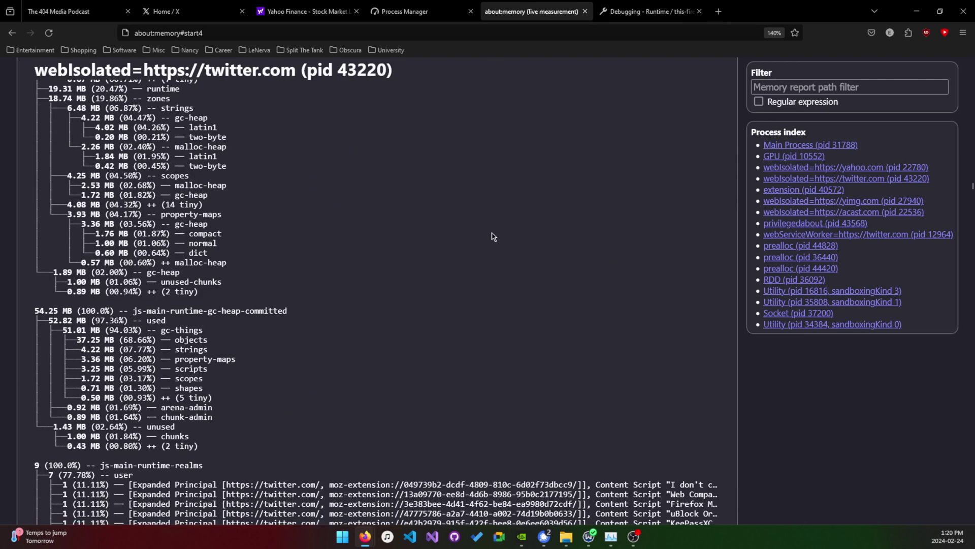
scroll(509, 269, "up", 15)
key("ctrl+shift+Escape")
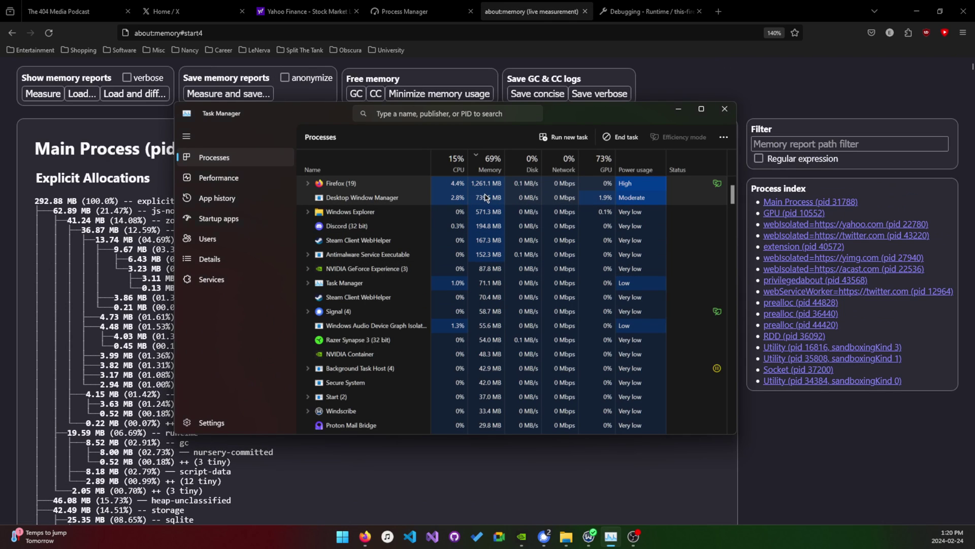
key("alt+Tab")
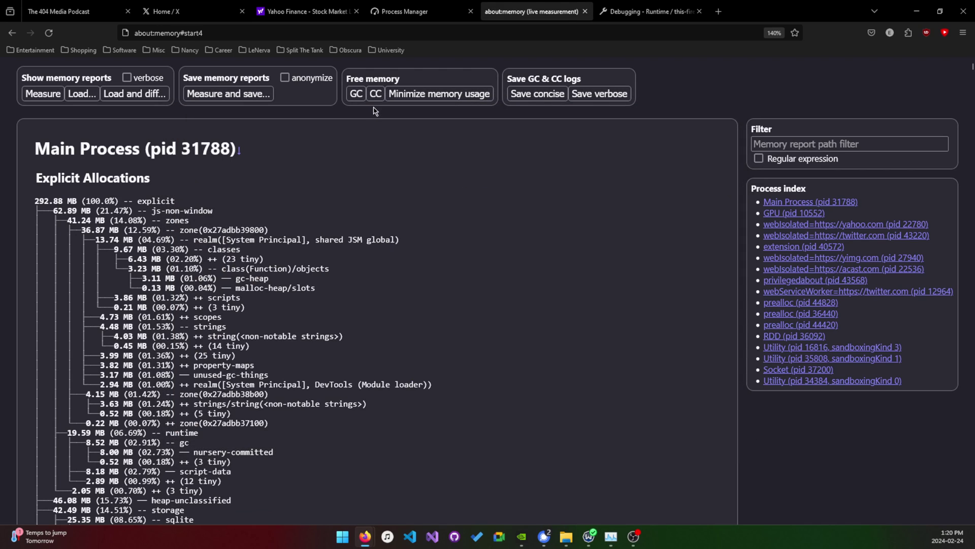
key("alt+Tab")
key("alt+Tab")
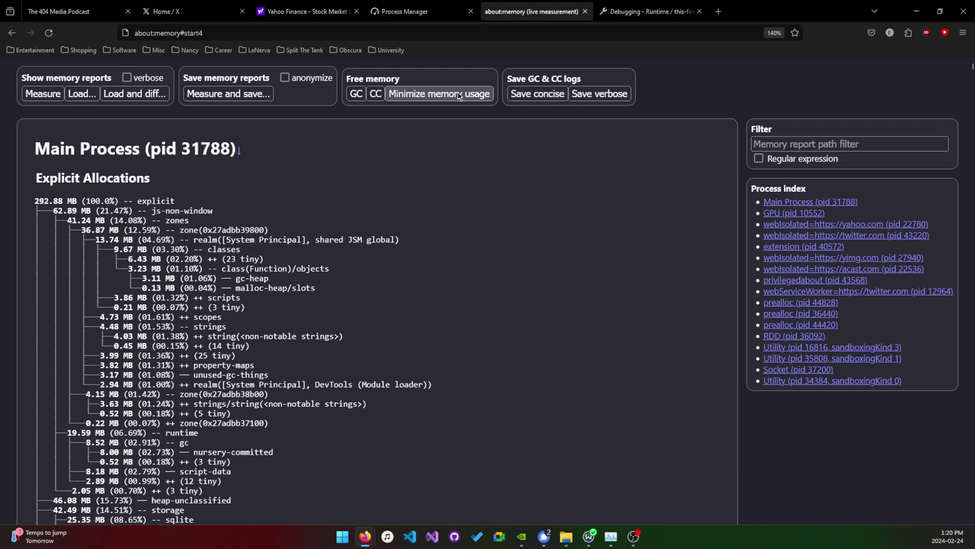
- Run GC and compare Firefox's memory in Task Manager, still near 1,191 MB
left_click(356, 96)
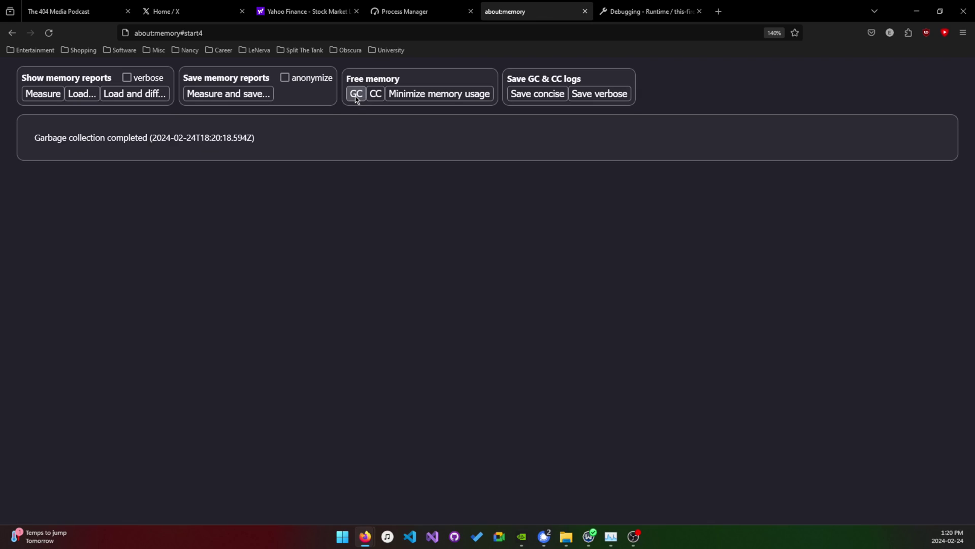
key("alt+Tab")
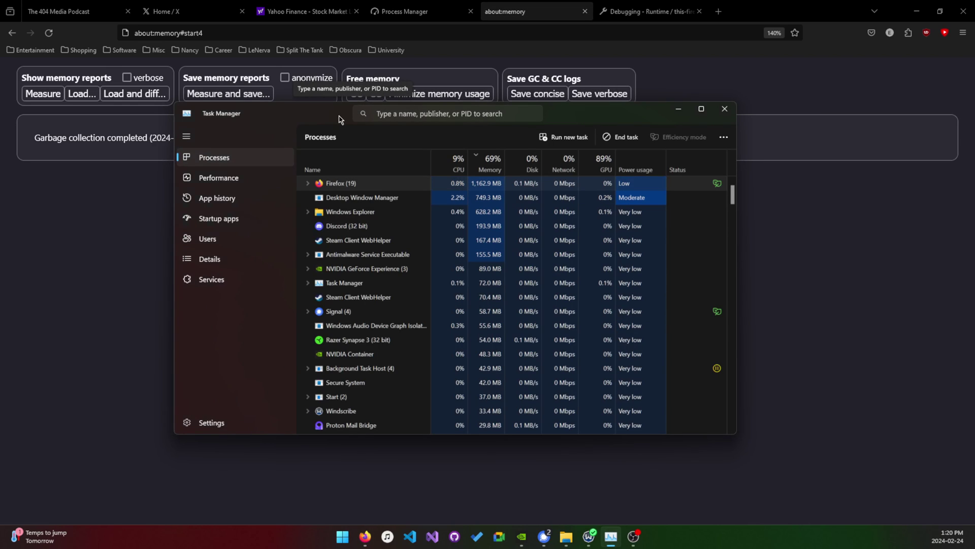
left_click_drag(339, 119, 365, 143)
key("alt+Tab")
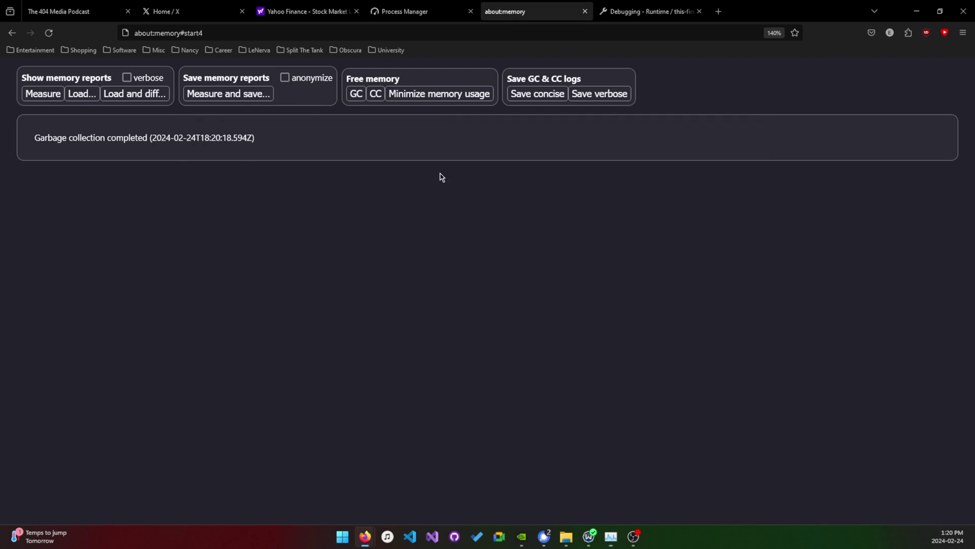
key("alt+Tab")
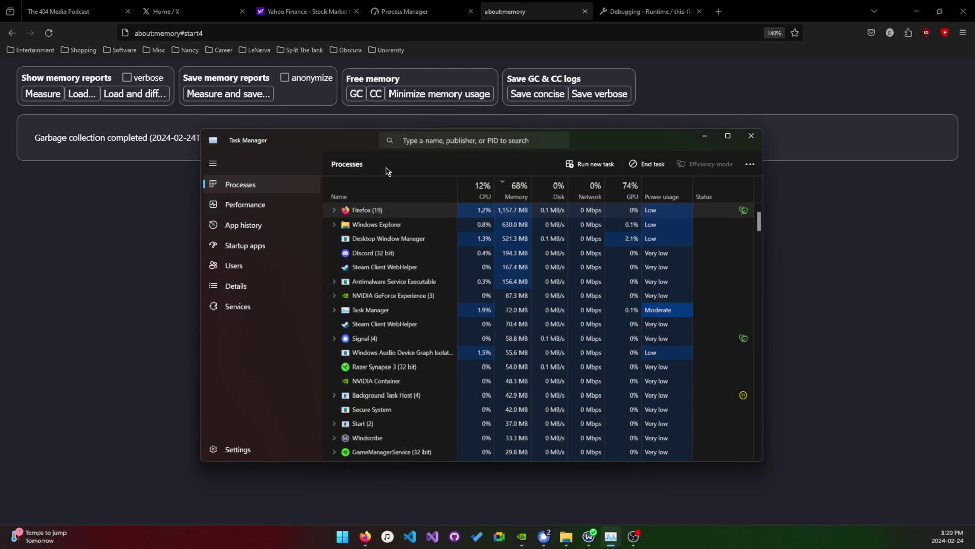
left_click_drag(283, 136, 271, 147)
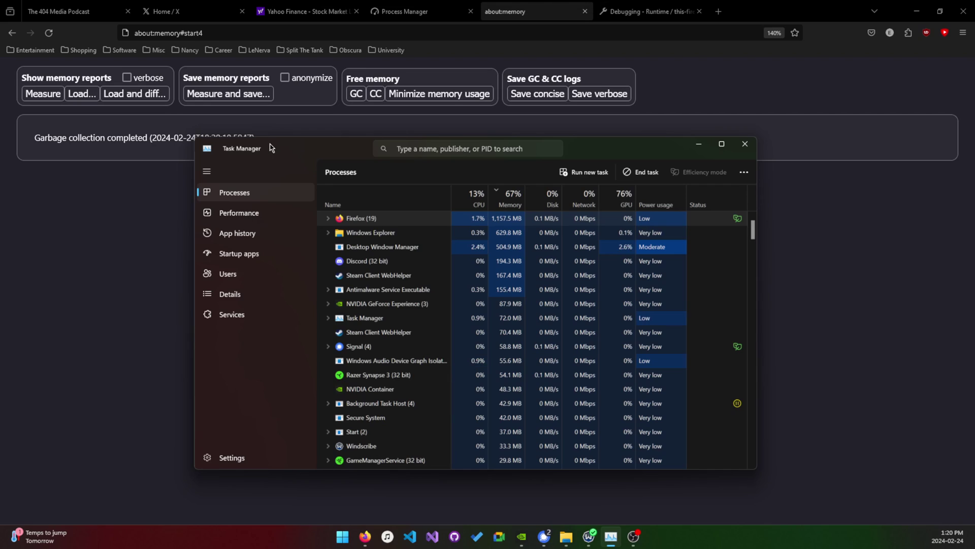
key("alt")
key("alt+Tab")
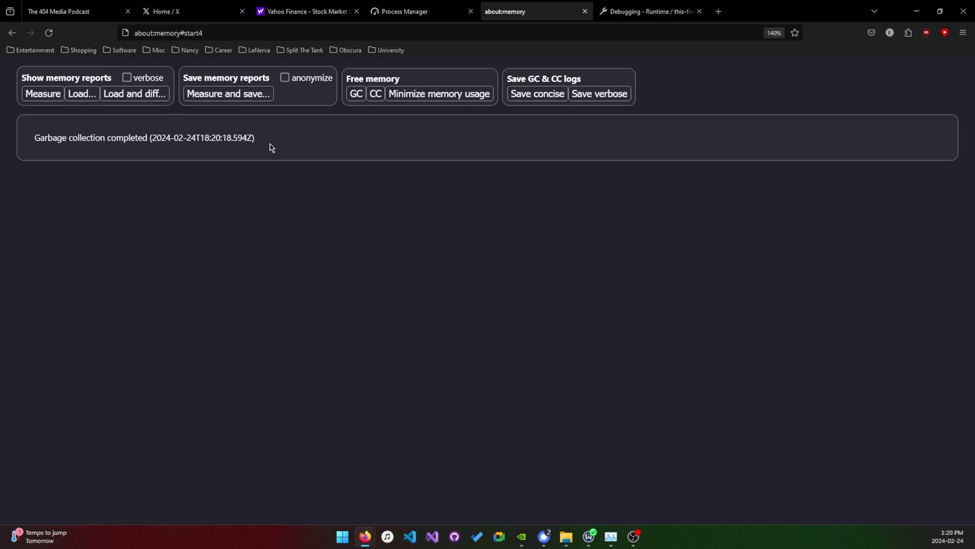
key("alt+Tab")
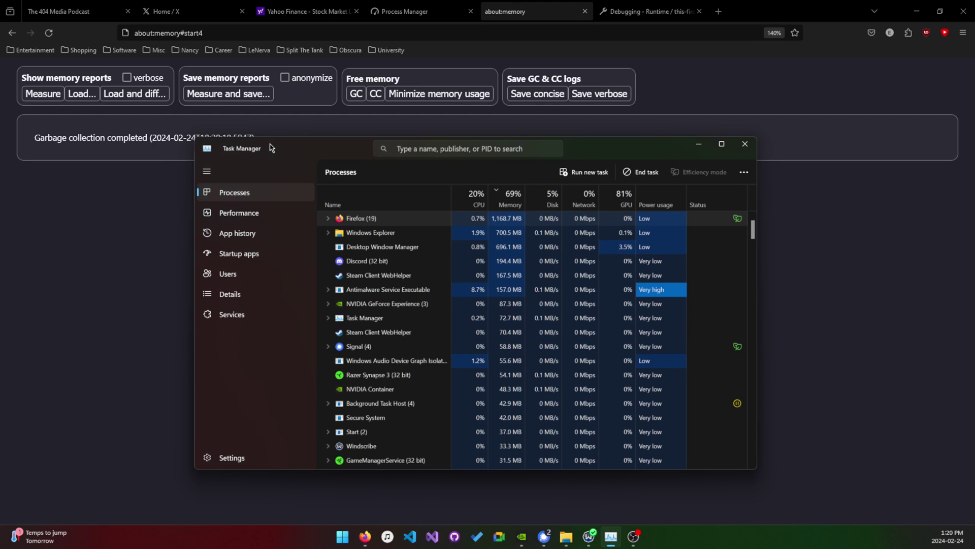
key("alt+Tab")
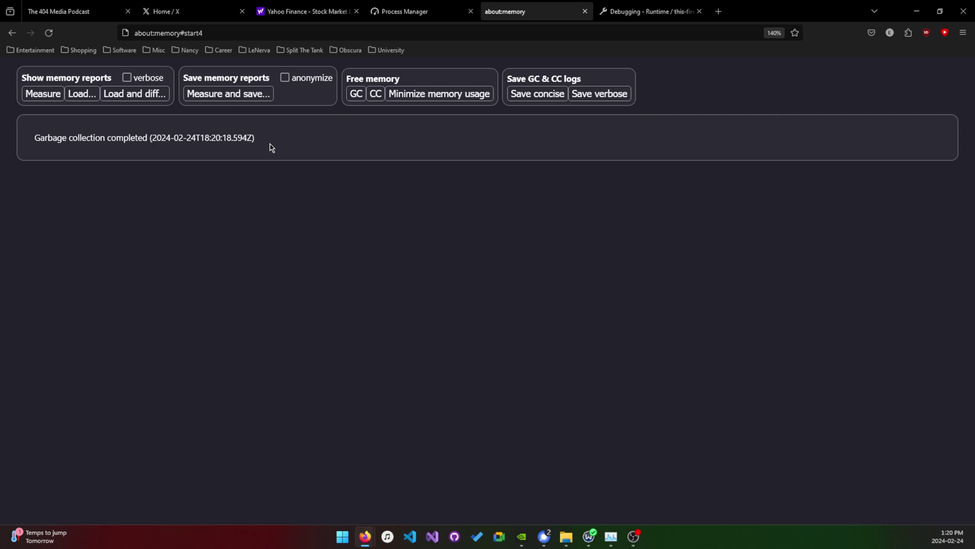
key("alt+Tab")
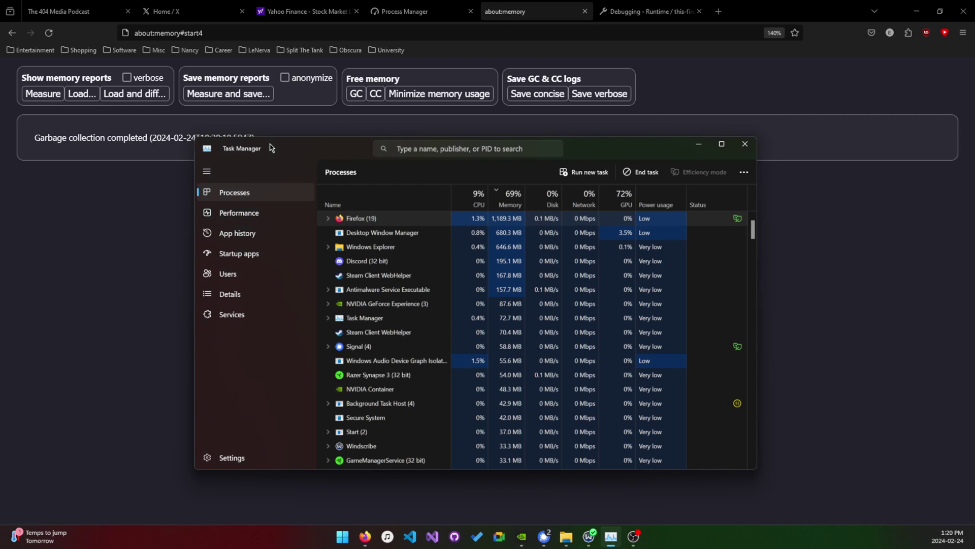
key("alt+Tab")
key("alt+Tab")
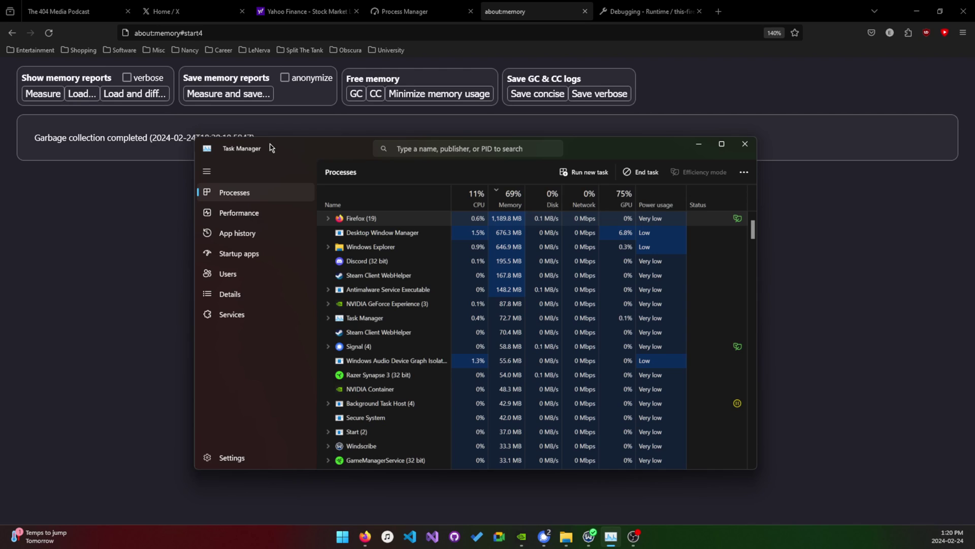
key("alt+Tab")
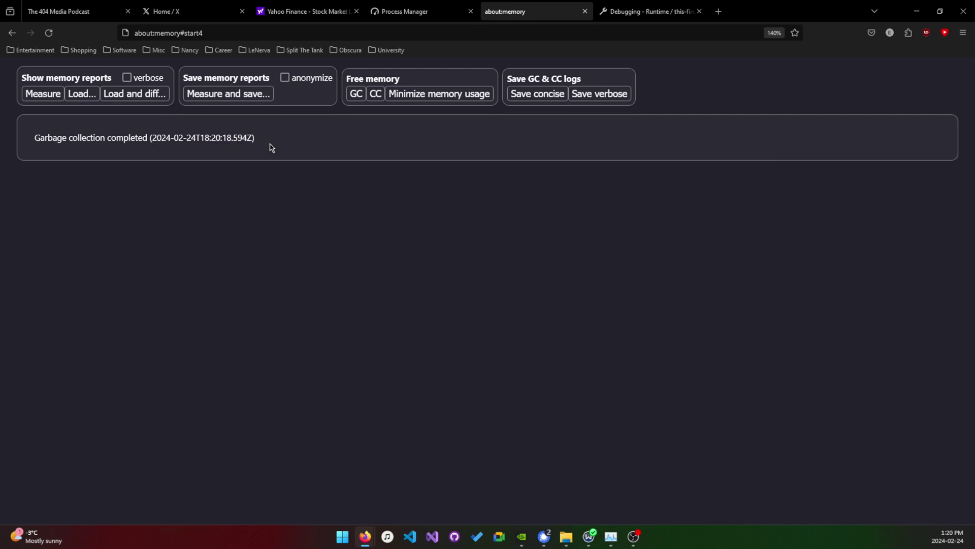
key("alt+Tab")
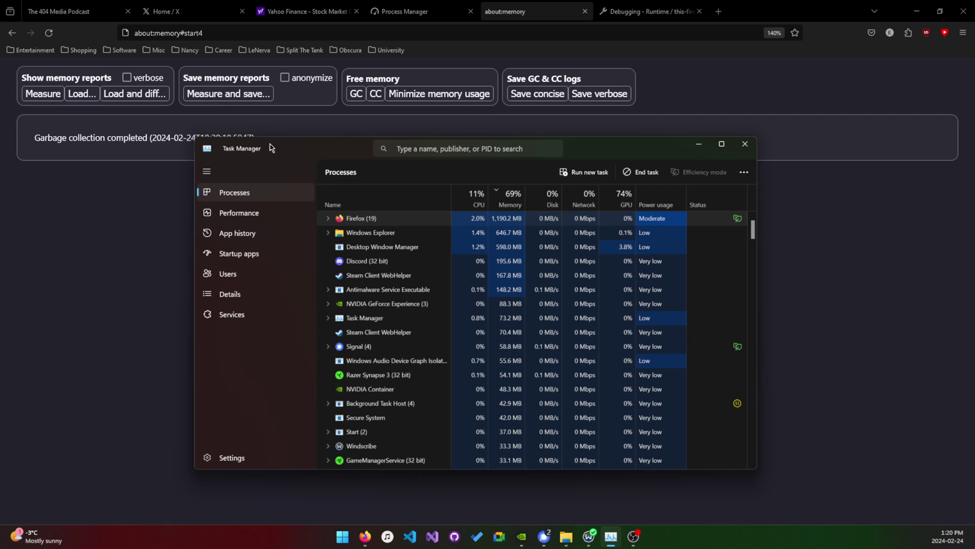
key("alt+Tab")
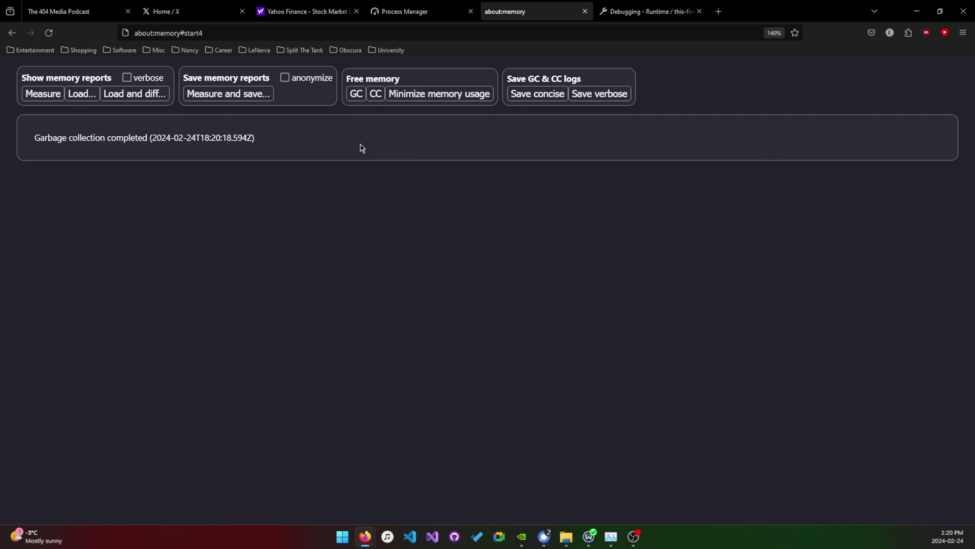
key("alt+Tab")
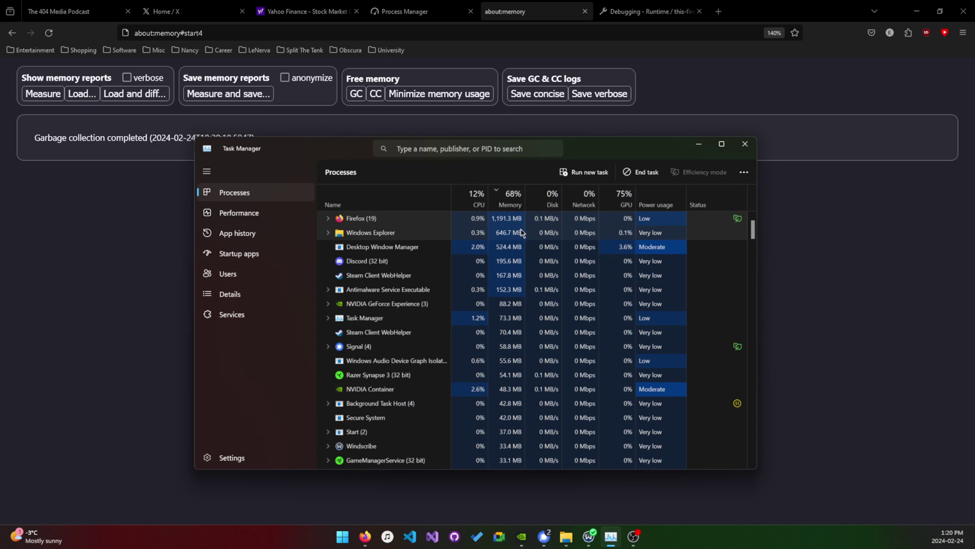
key("alt+Tab")
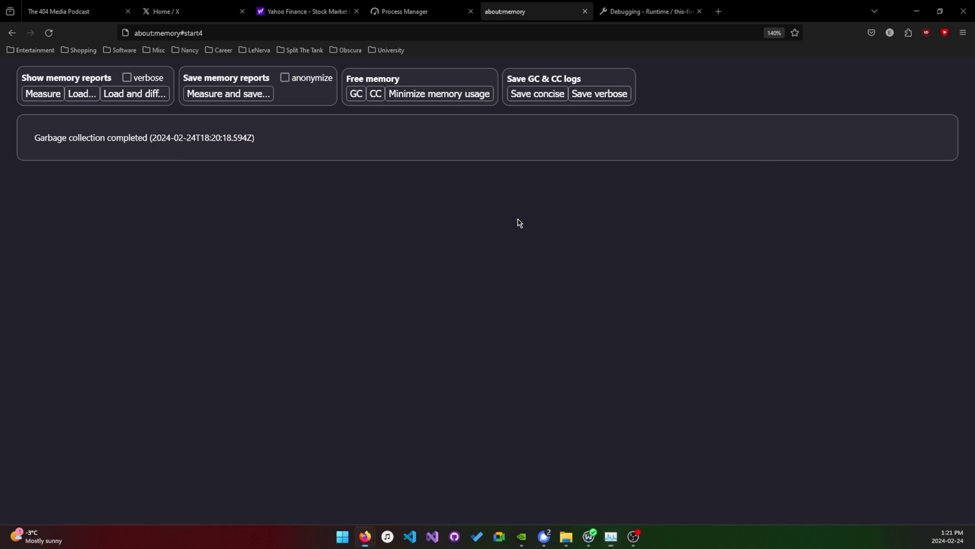
key("alt+Tab")
key("alt+Tab")
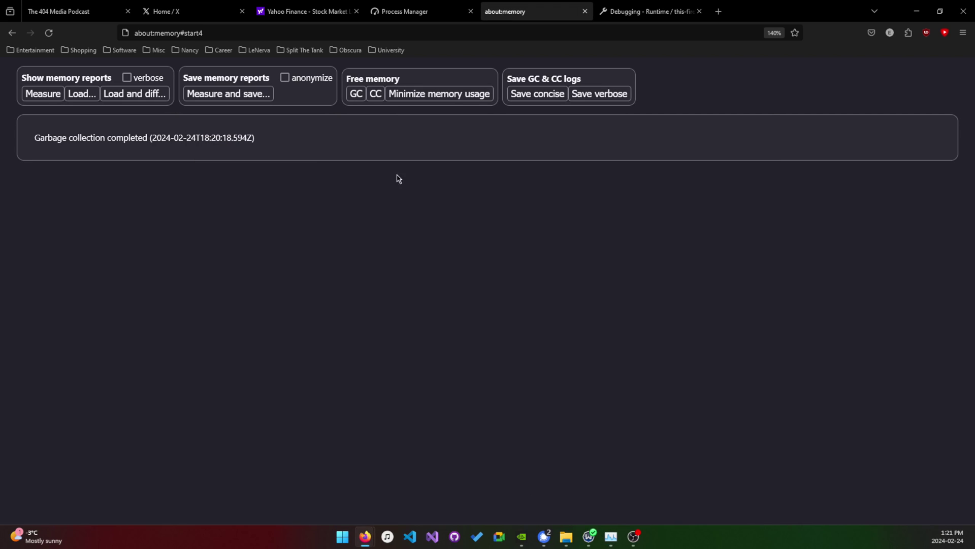
- Run a cycle collection (CC) and check Firefox's memory in Task Manager
left_click(375, 98)
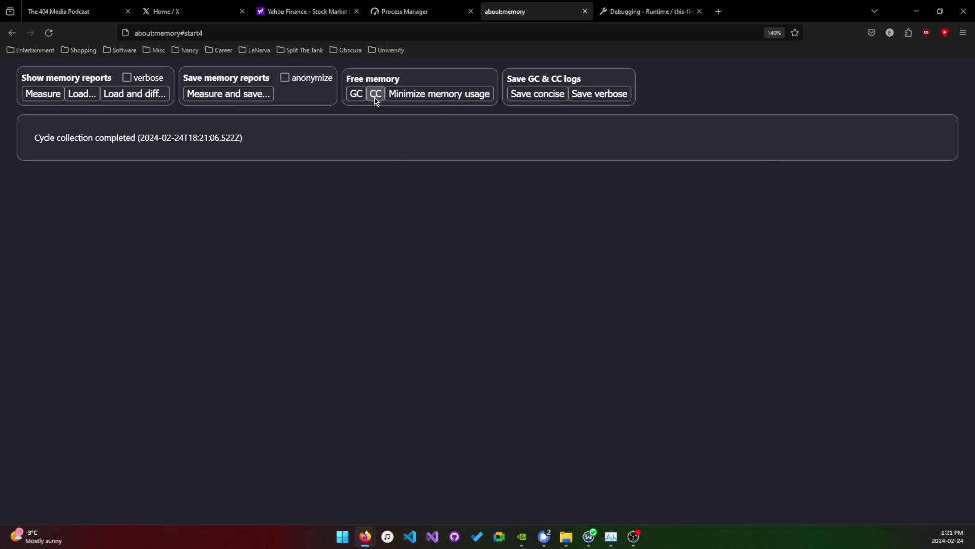
key("ctrl+shift+Escape")
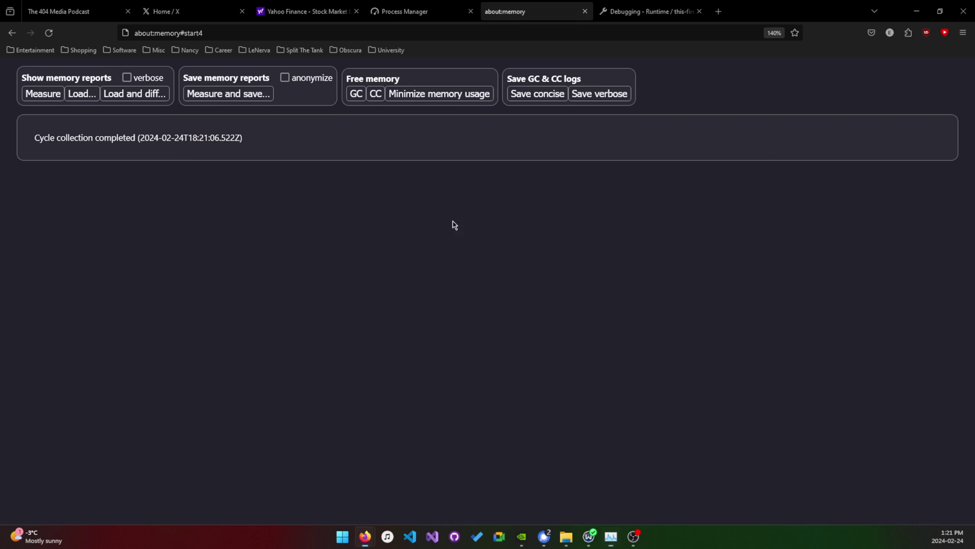
key("alt+Tab")
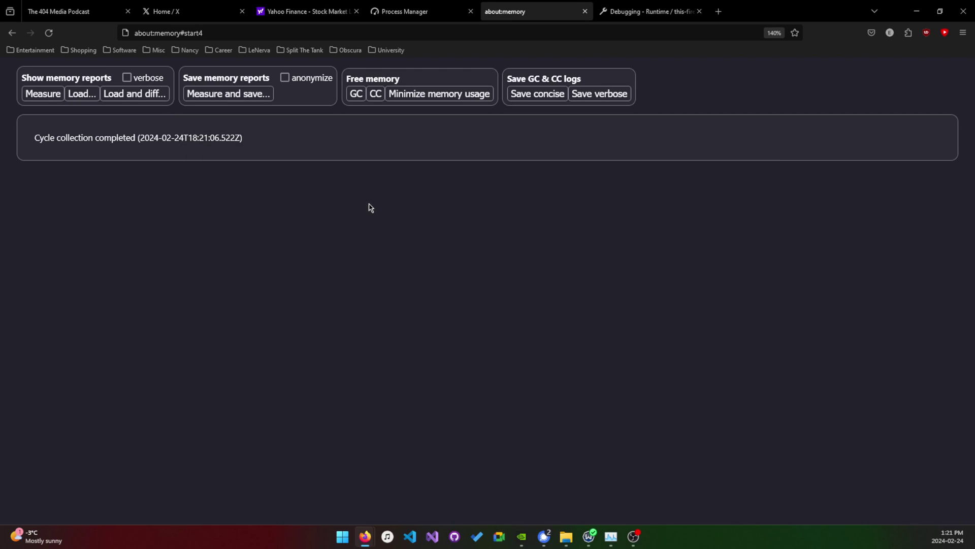
key("alt+Tab")
key("alt+Tab")
- Minimize memory usage and confirm Firefox drops to about 1,016 MB in Task Manager
left_click(425, 98)
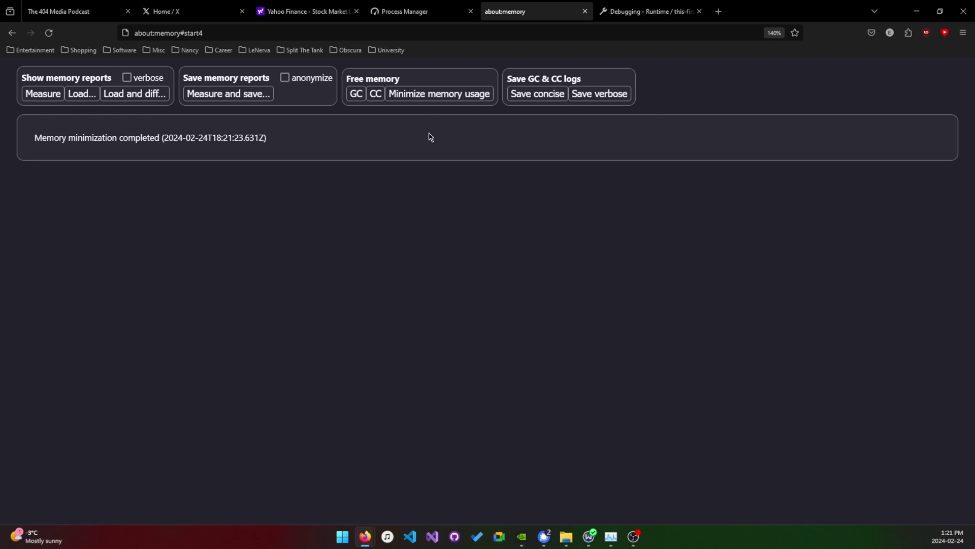
key("ctrl+shift+Escape")
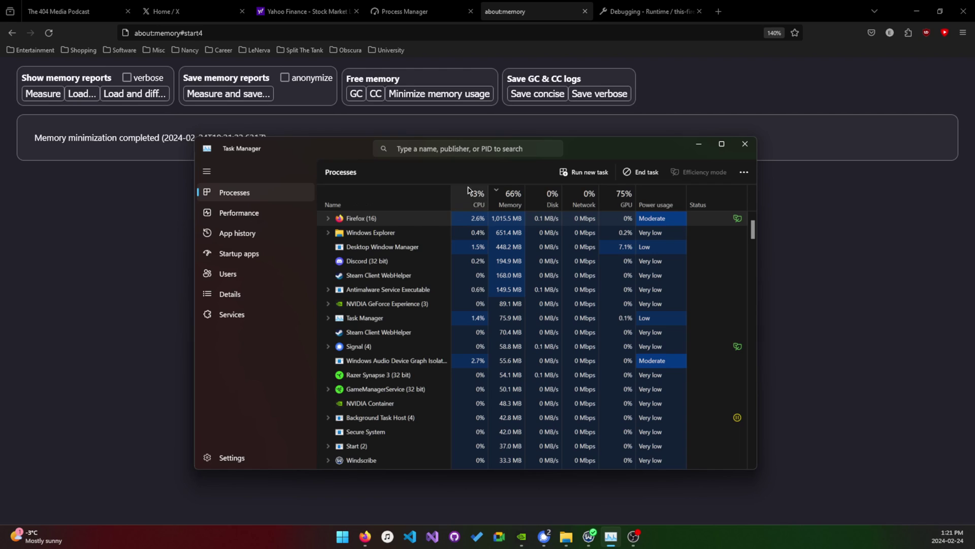
left_click(472, 121)
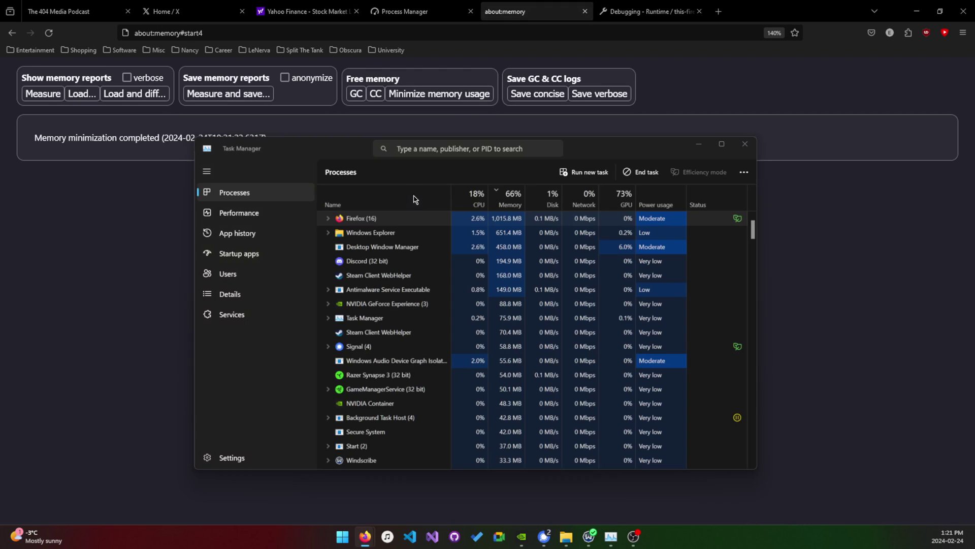
left_click(414, 199)
- Calculate 200/1200 (0.16666666666) with Google in a new tab, then close that tab
key("alt+Tab")
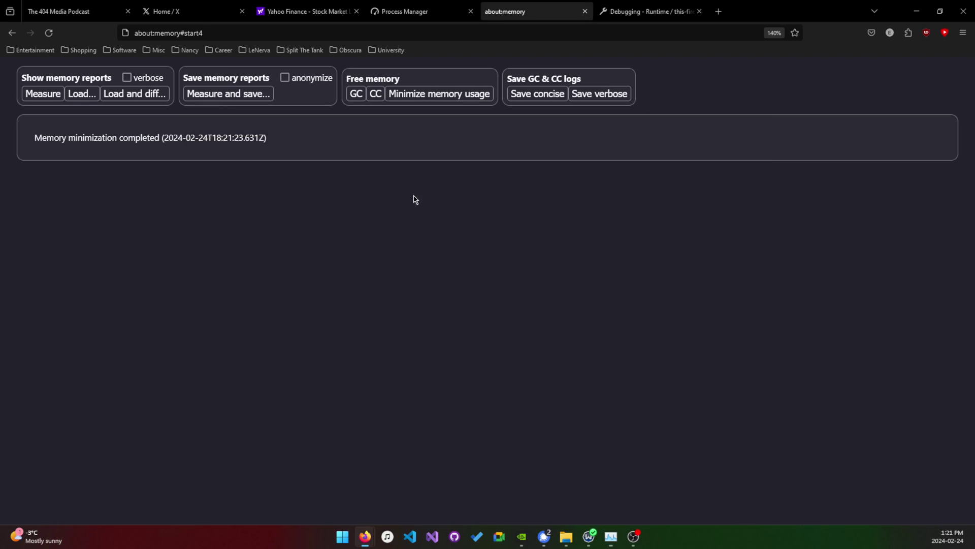
key("ctrl+t")
type("200/1200")
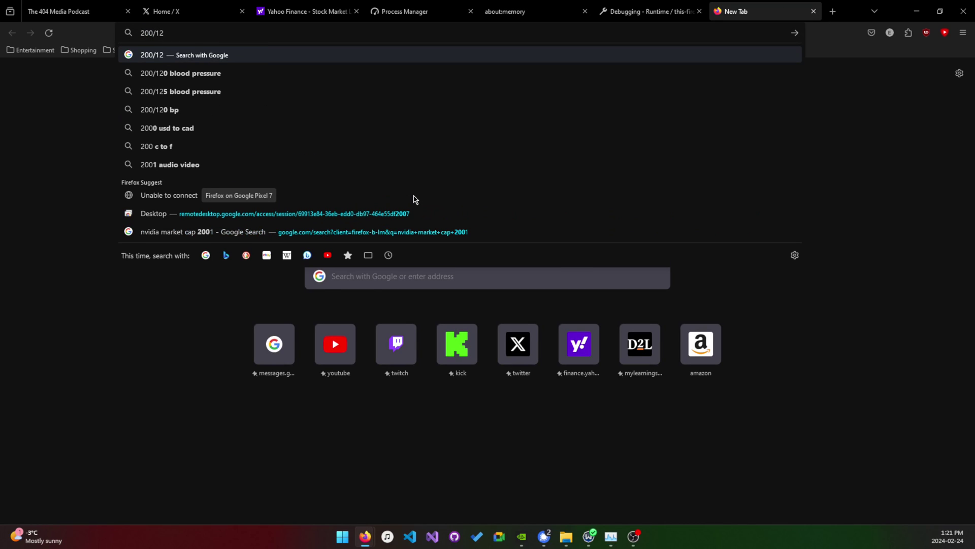
key("Return")
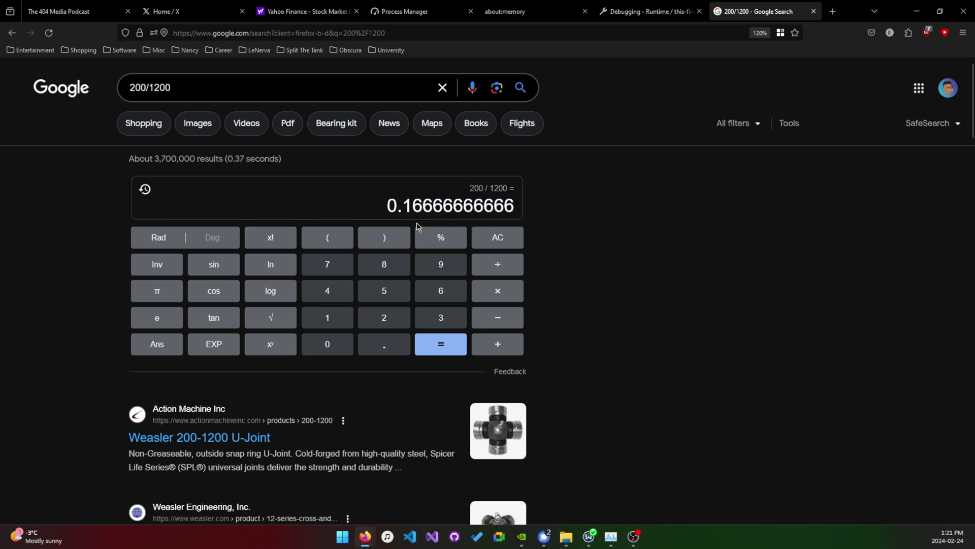
double_click(418, 223)
key("ctrl+w")
key("alt+Tab")
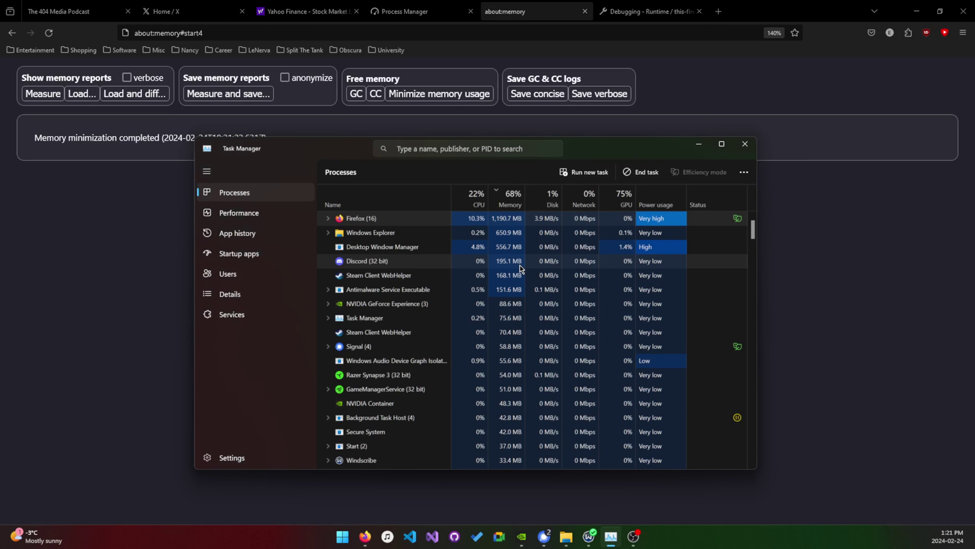
key("alt+Tab")
key("alt+Tab")
key("alt+Tab")
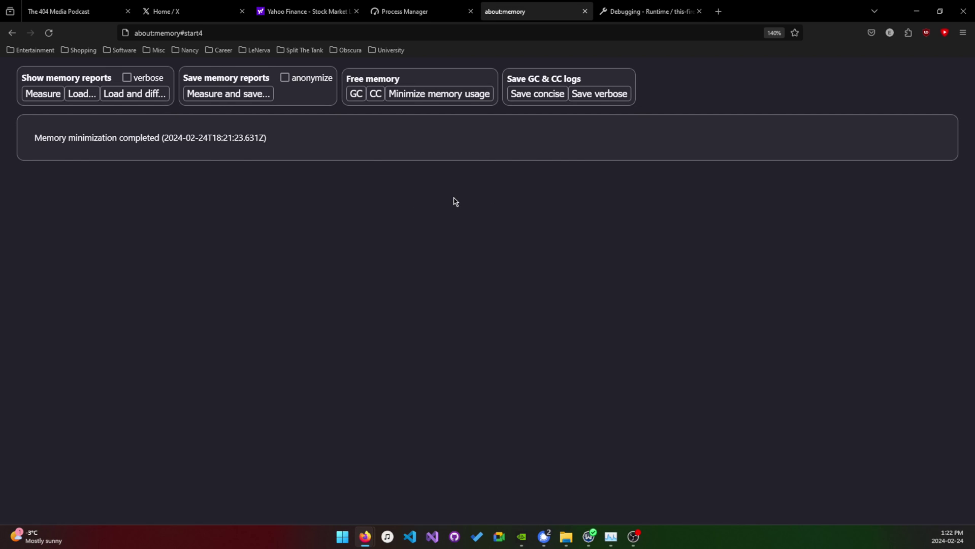
- Detach the Process Manager into its own window and compare the twitter.com and Extensions process rows
key("ctrl+Tab")
scroll(632, 367, "down", 5)
scroll(620, 132, "up", 5)
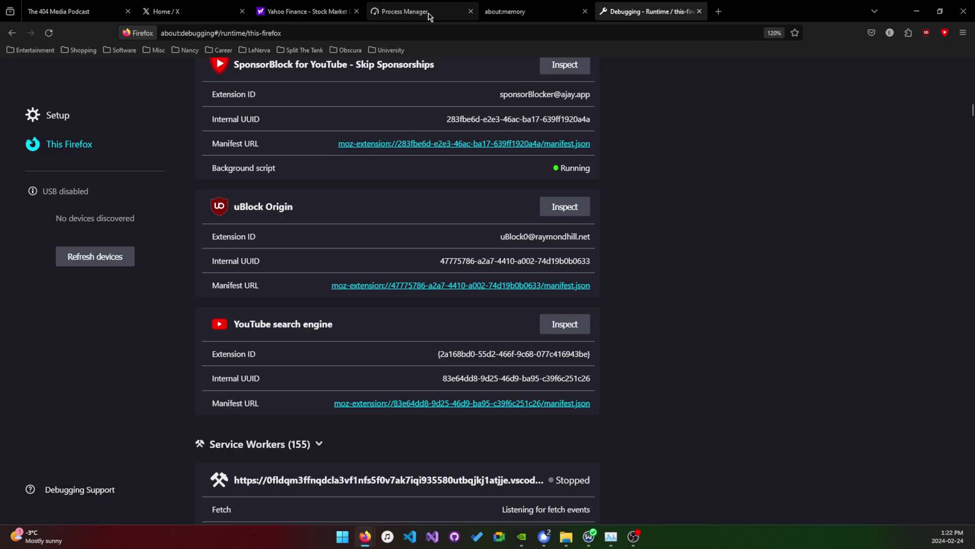
left_click_drag(406, 12, 367, 10)
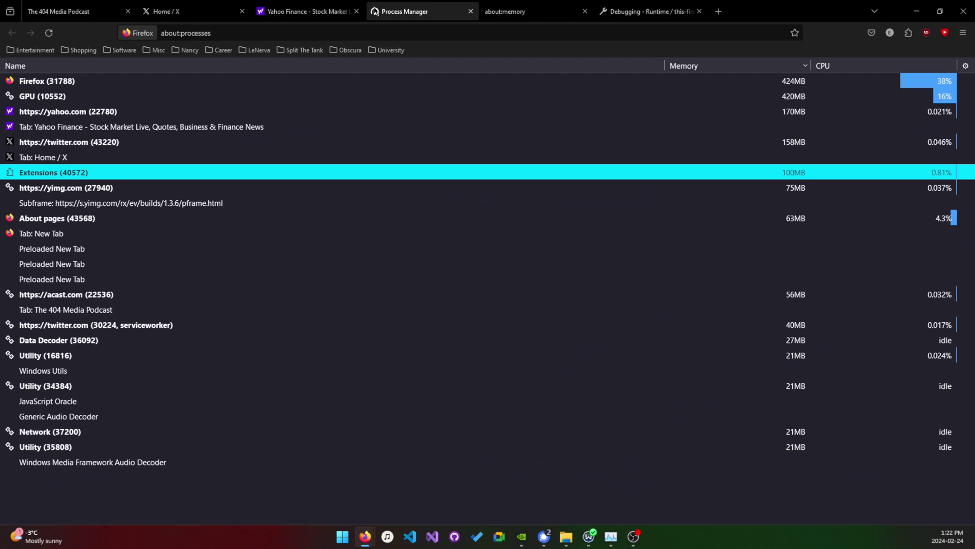
key("ctrl+shift+Escape")
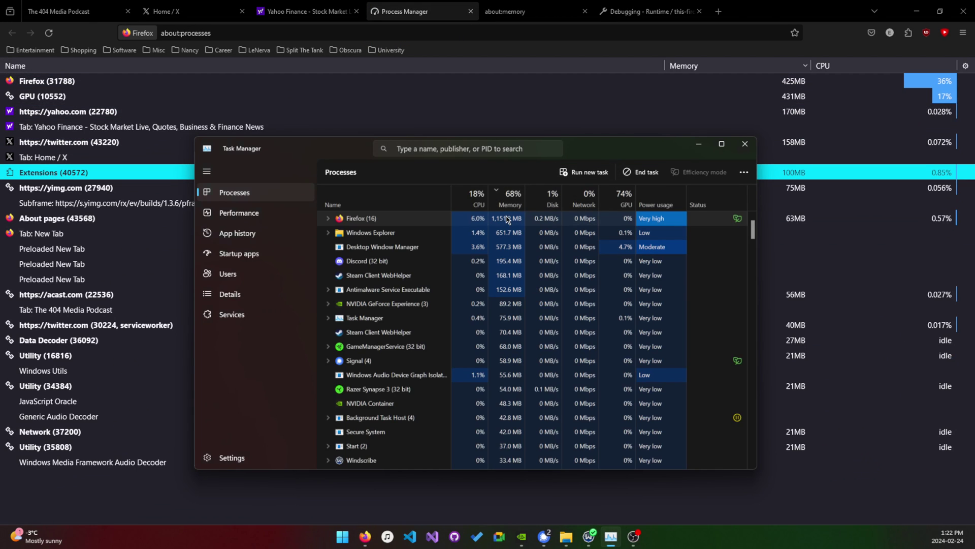
key("alt+Tab")
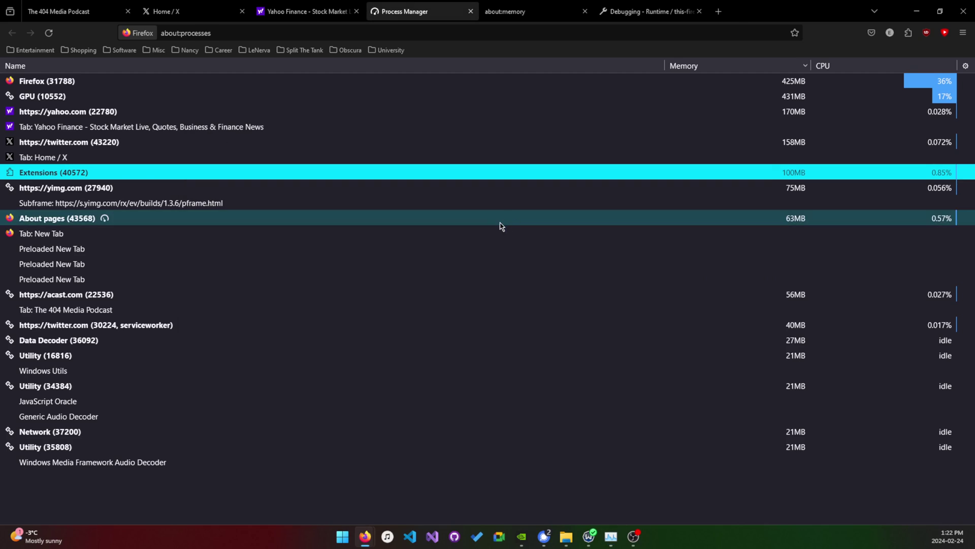
left_click(270, 145)
left_click(345, 170)
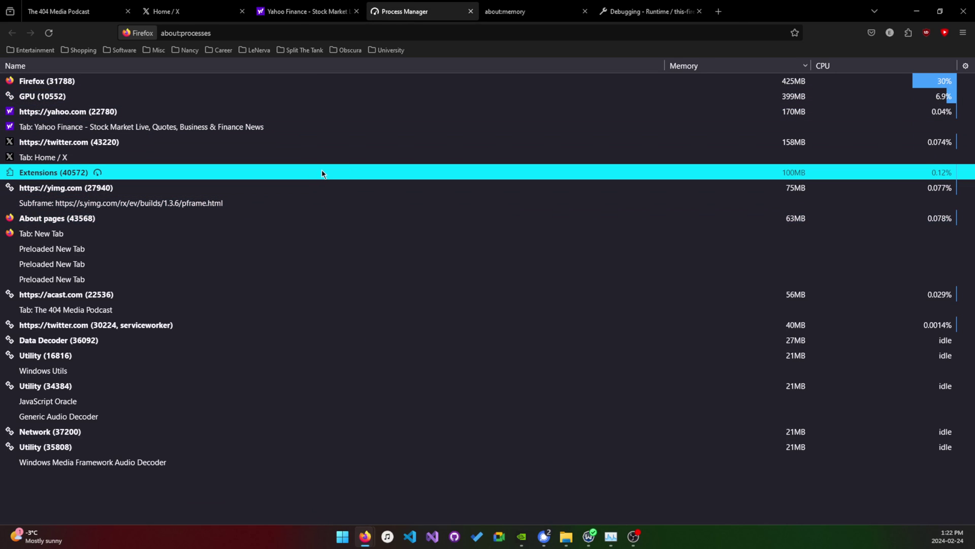
- Review the memory minimization status on about:memory, then return to the extension debugging tab
key("ctrl+Tab")
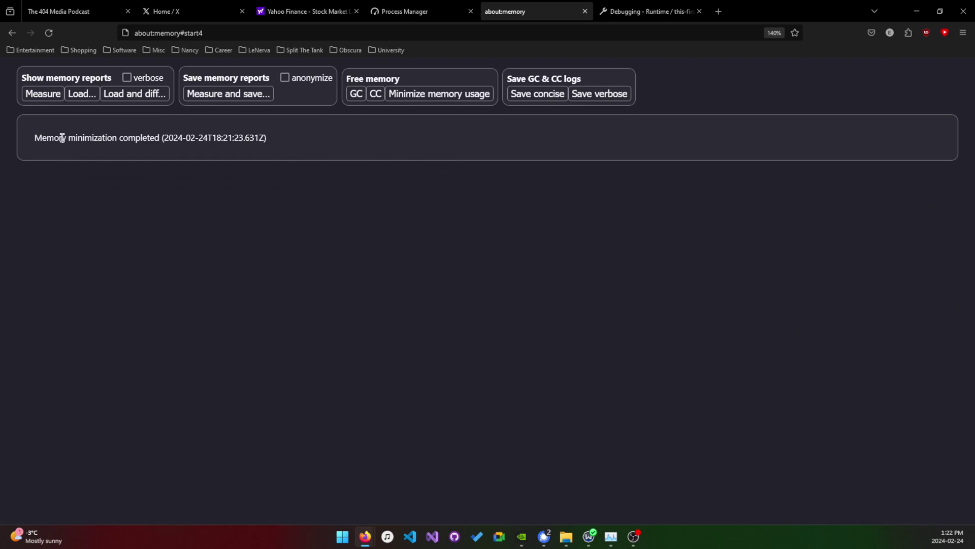
left_click_drag(76, 138, 269, 140)
left_click(115, 117)
key("ctrl+Tab")
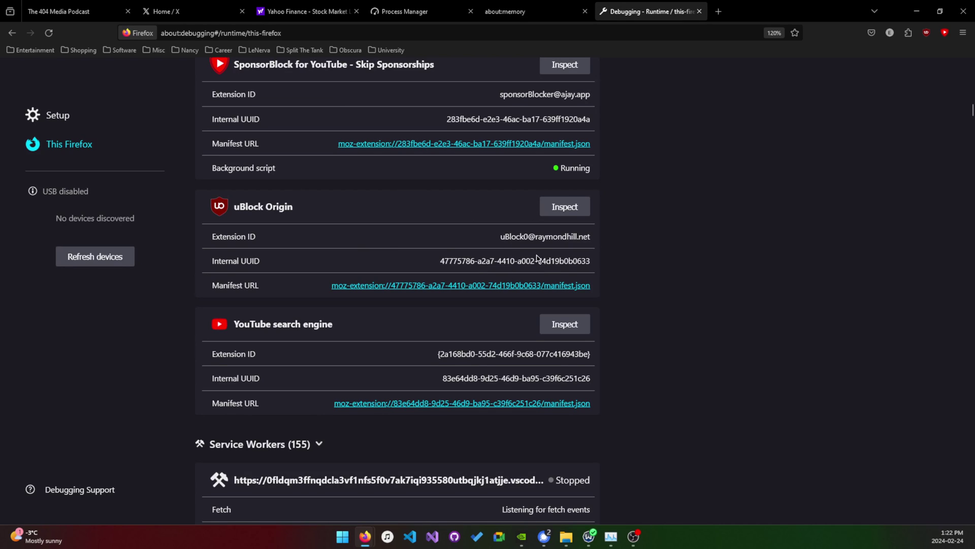
key("ctrl+shift+Tab")
key("ctrl+shift+Tab")
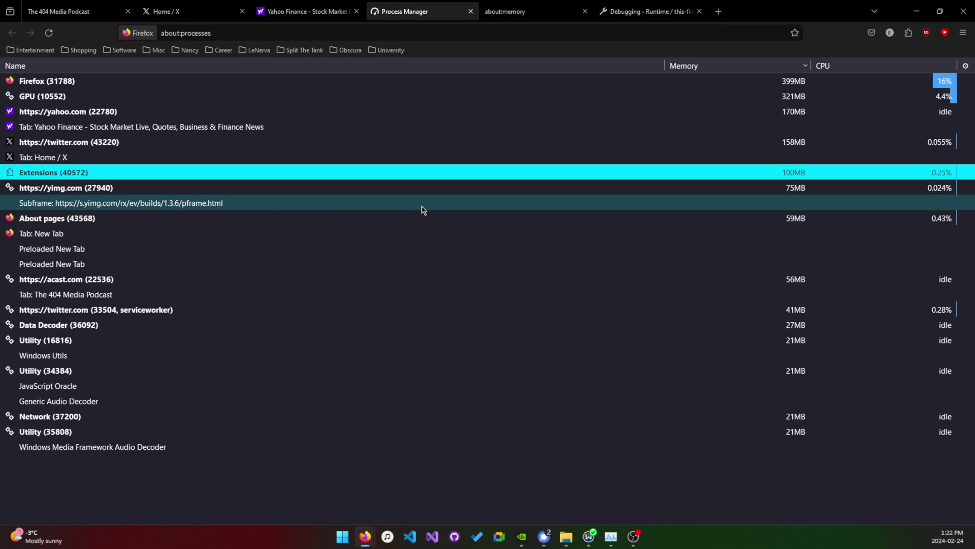
key("ctrl+Tab")
key("ctrl+Tab")
- Select uBlock Origin's internal UUID and match it against rows in the process manager
mouse_move(437, 257)
left_mouse_down()
mouse_move(589, 264)
mouse_move(367, 247)
mouse_move(429, 259)
left_mouse_up()
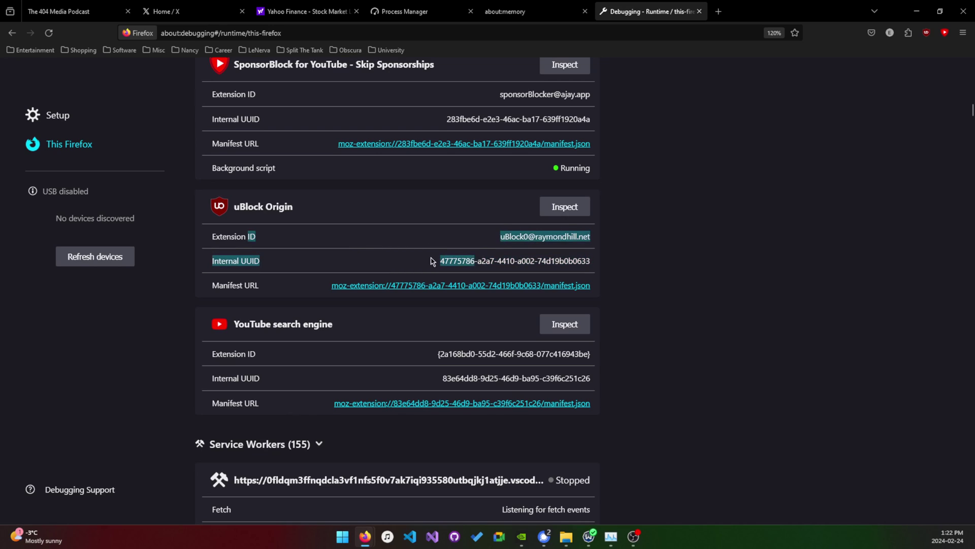
left_click_drag(599, 261, 496, 259)
left_click(349, 264)
left_click_drag(644, 270, 601, 272)
left_click(601, 272)
key("ctrl+shift+Tab")
key("ctrl+shift+Tab")
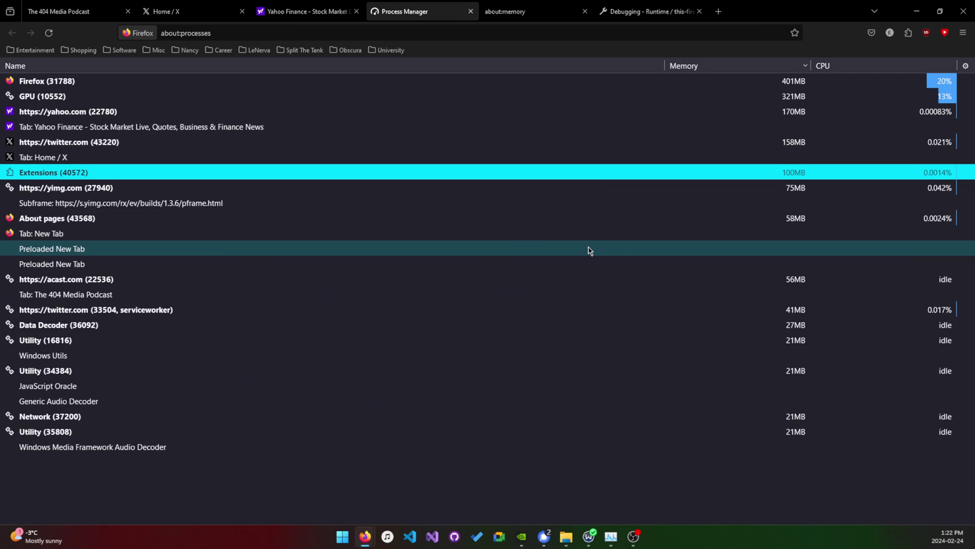
left_click(337, 113)
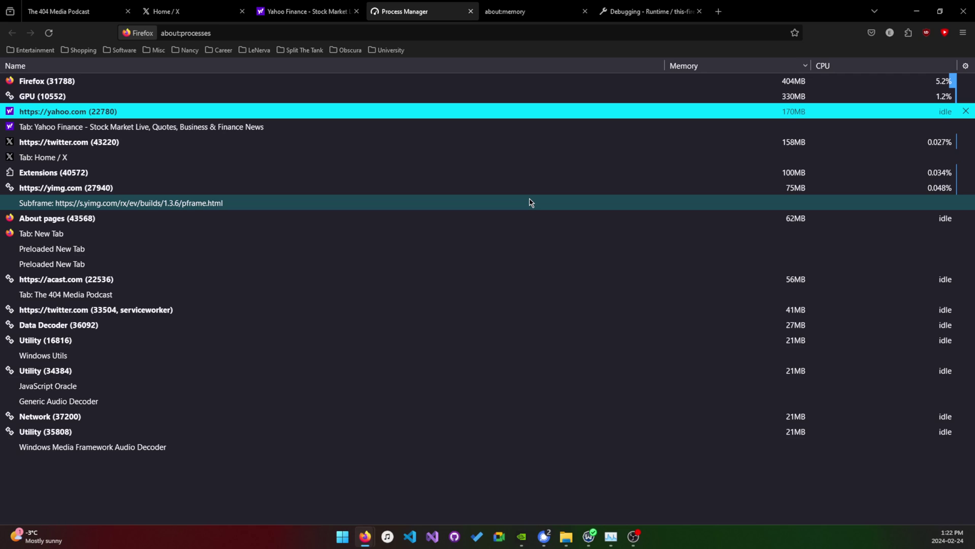
- Check Firefox's memory in Task Manager beside about:memory, now near 1,021 MB
key("ctrl+Tab")
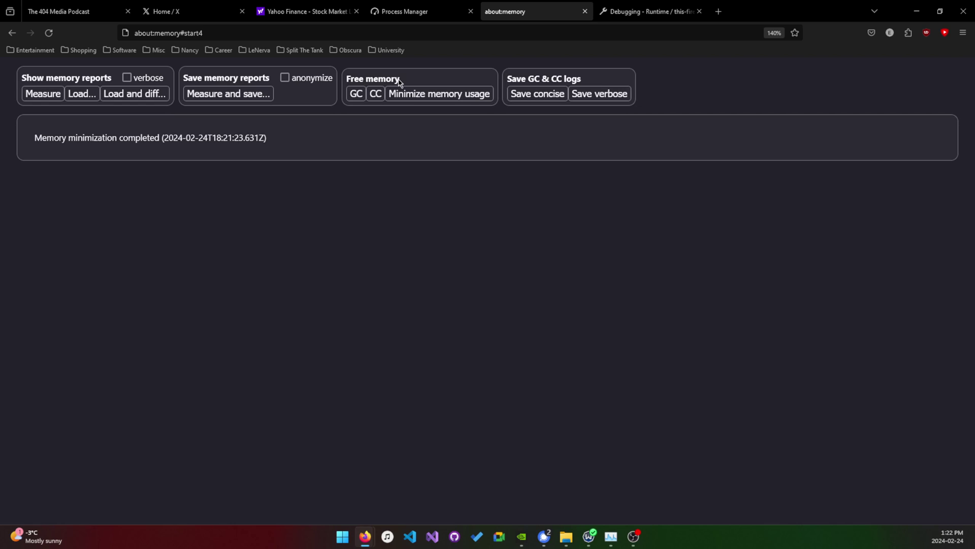
key("ctrl+shift+Escape")
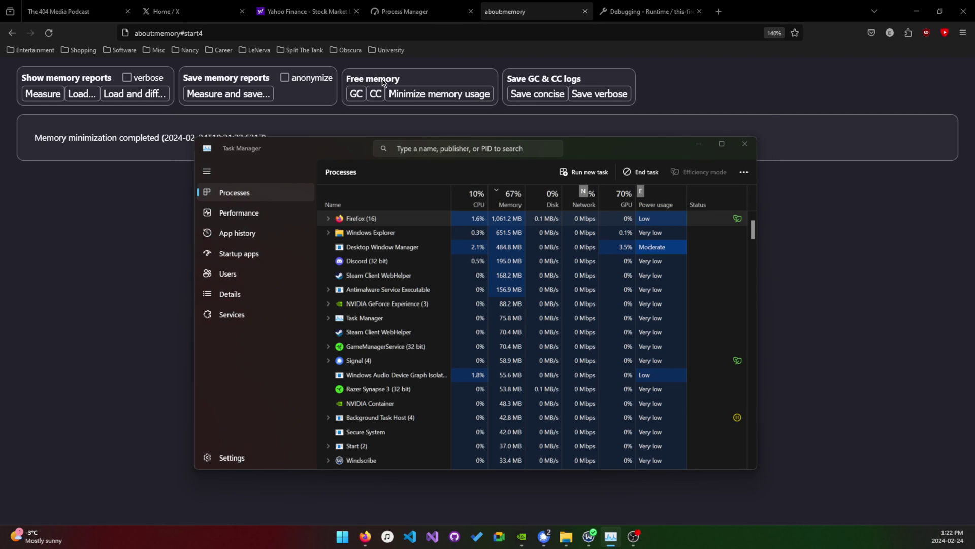
left_click(385, 89)
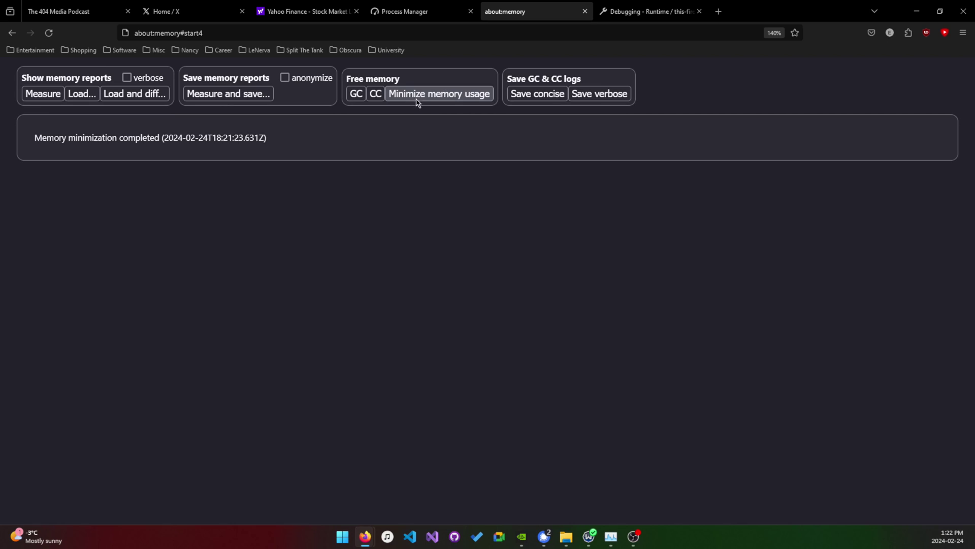
key("ctrl+shift+Escape")
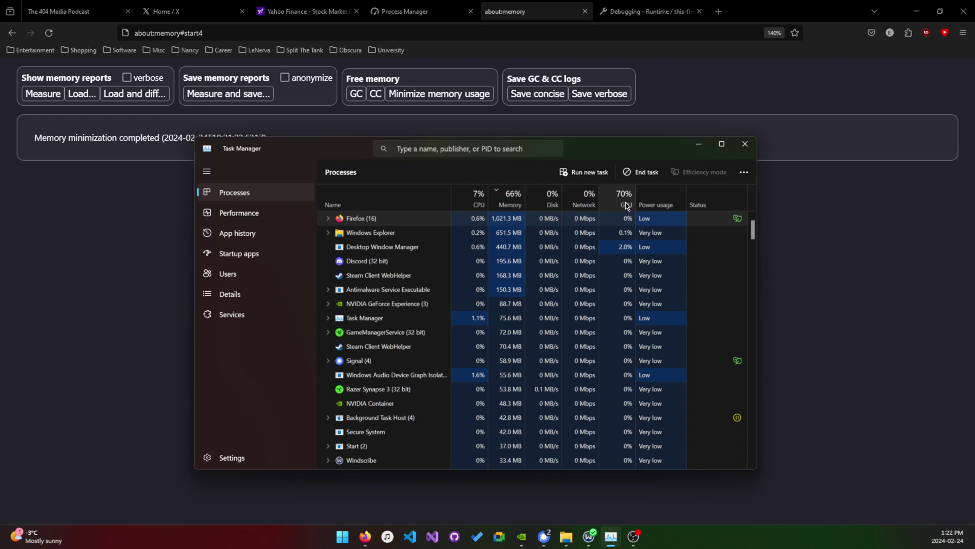
left_click(699, 144)
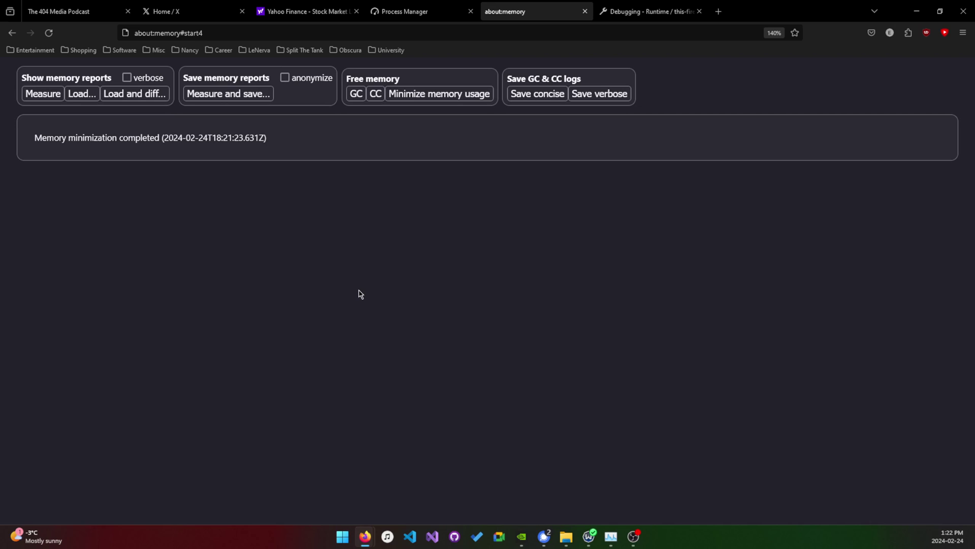